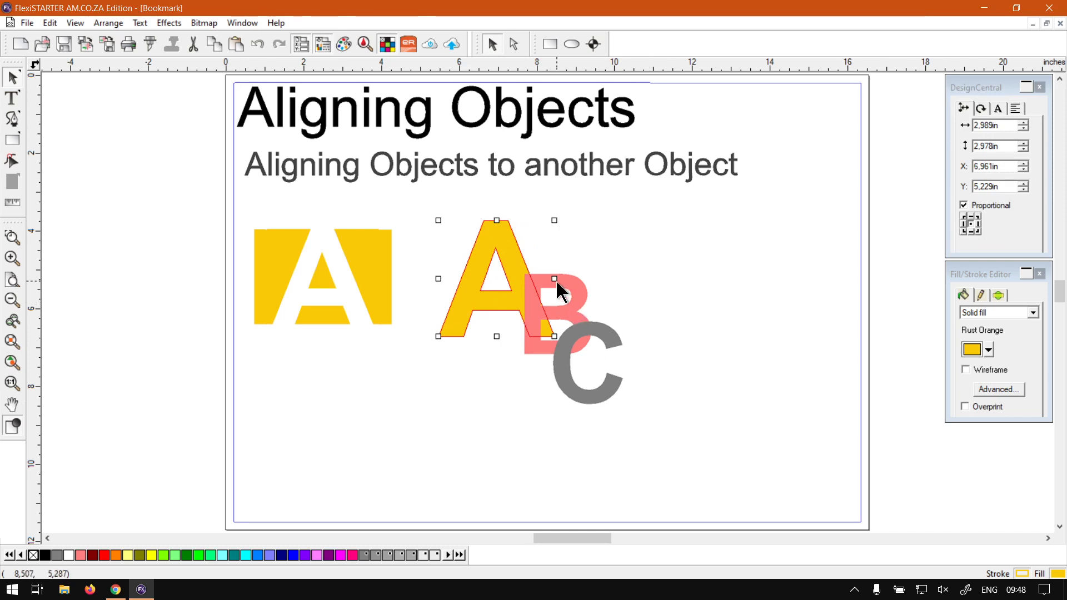
- Spread the letters B and C diagonally down and away from the large orange A so they no longer overlap
{"action": "left_click_drag", "start_coordinate": [557, 283], "coordinate": [665, 426]}
{"action": "left_click", "coordinate": [624, 353]}
{"action": "left_click", "coordinate": [598, 330]}
{"action": "left_click", "coordinate": [756, 400]}
{"action": "left_click_drag", "start_coordinate": [707, 502], "coordinate": [494, 328]}
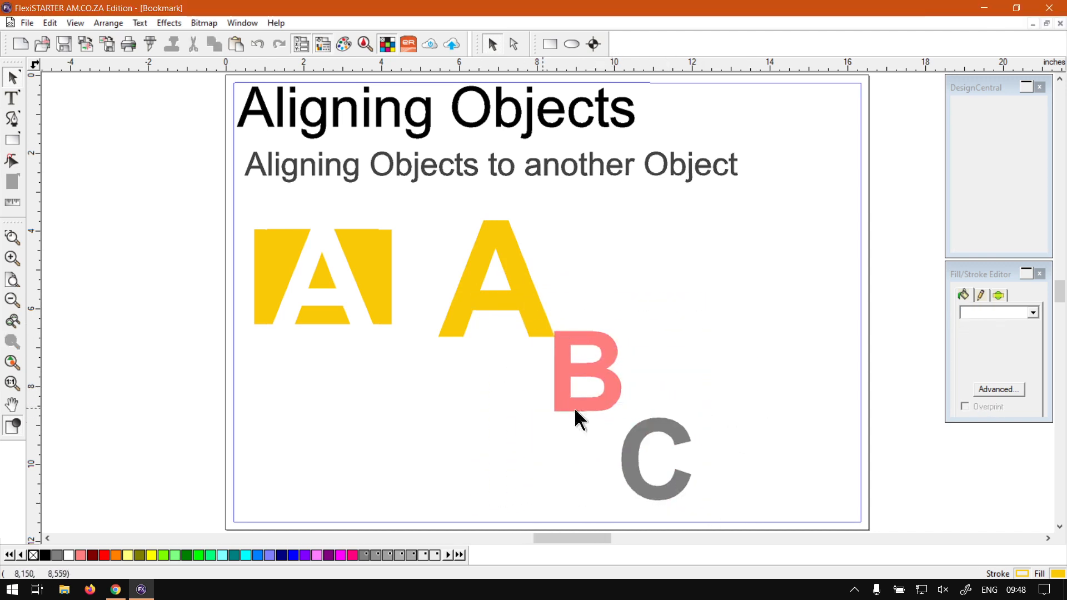
{"action": "left_click", "coordinate": [796, 327]}
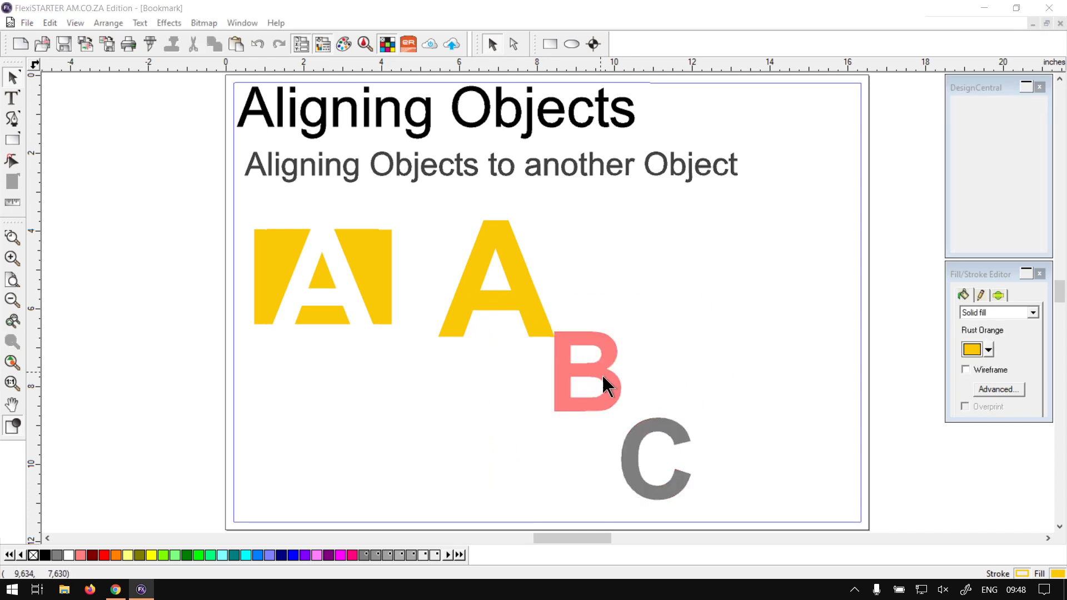
{"action": "left_click_drag", "start_coordinate": [602, 386], "coordinate": [614, 394]}
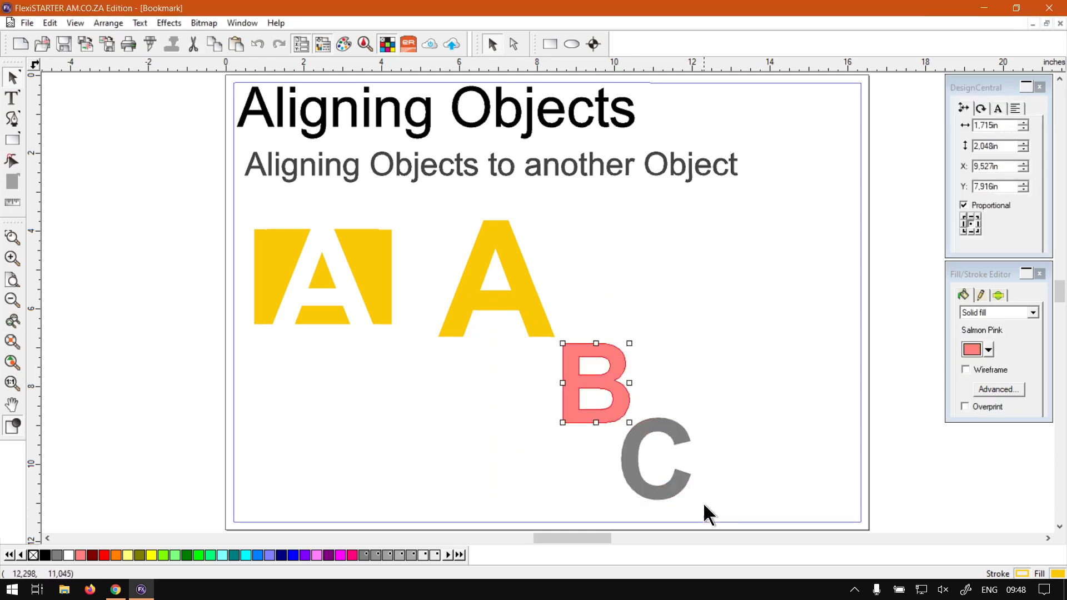
- Select the letters A, B and C together and align their left edges
{"action": "left_click_drag", "start_coordinate": [704, 506], "coordinate": [412, 214]}
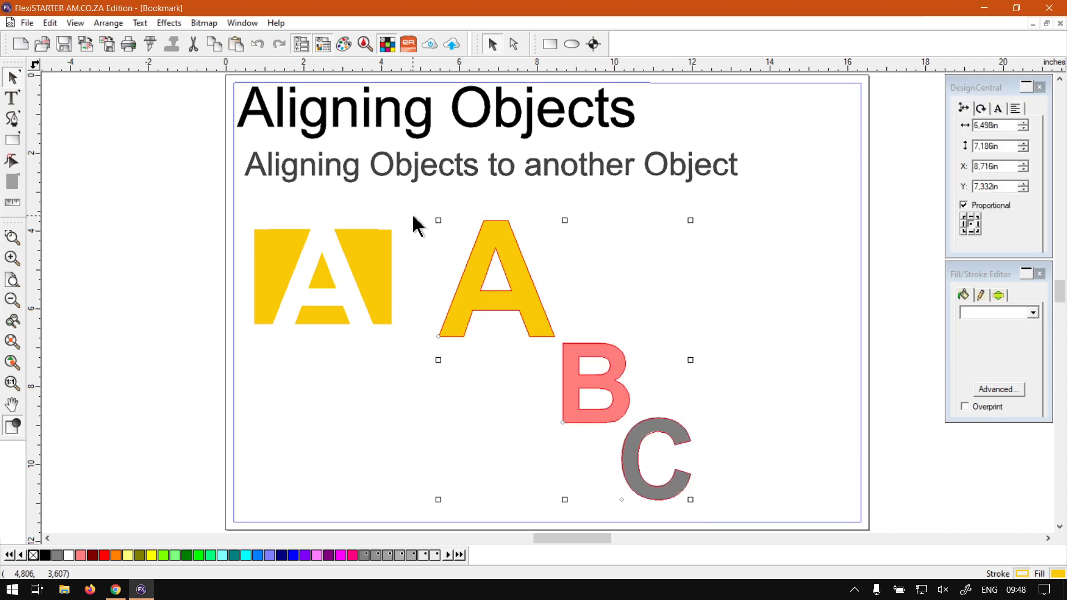
{"action": "left_click", "coordinate": [121, 29]}
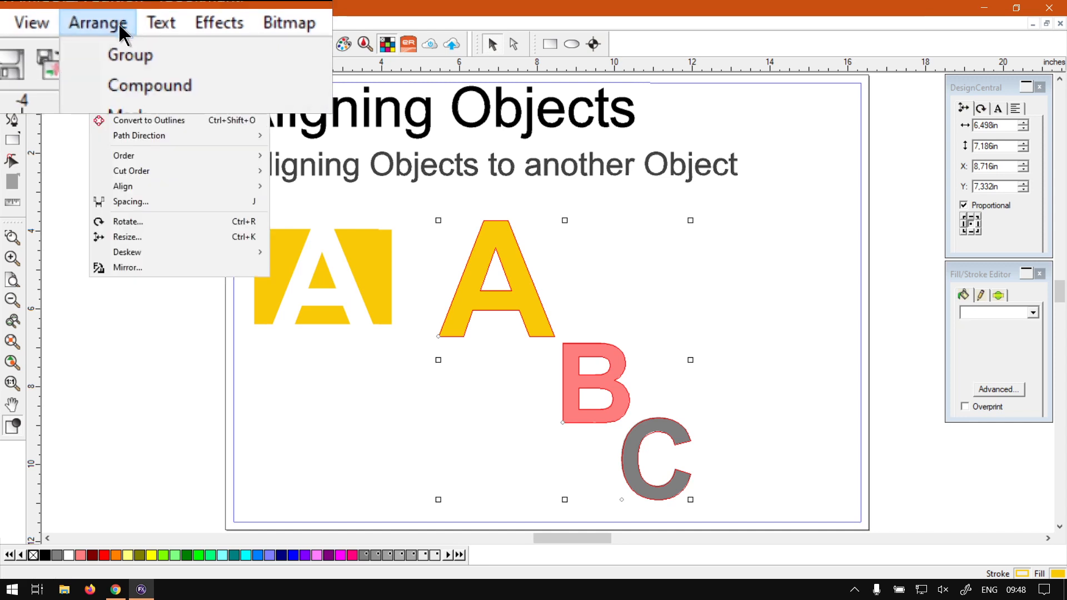
{"action": "mouse_move", "coordinate": [137, 189]}
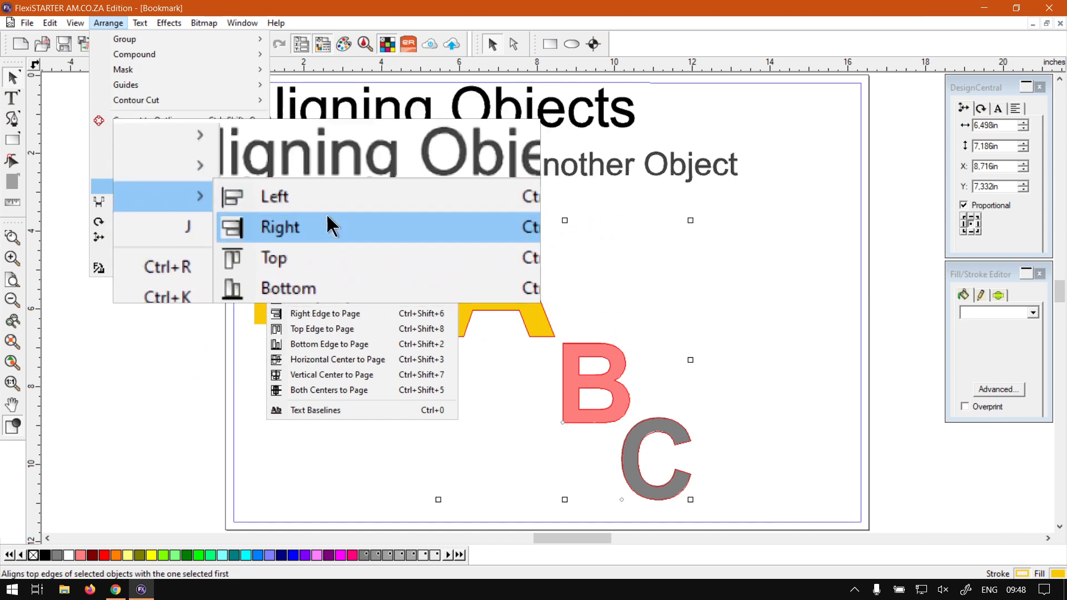
{"action": "left_click", "coordinate": [674, 10]}
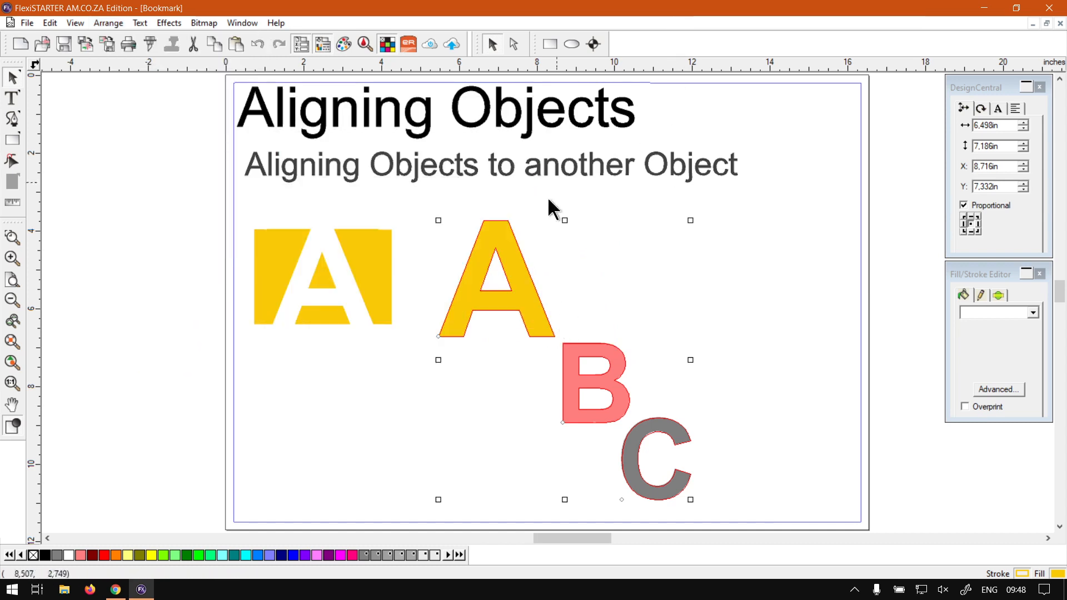
{"action": "right_click", "coordinate": [506, 238]}
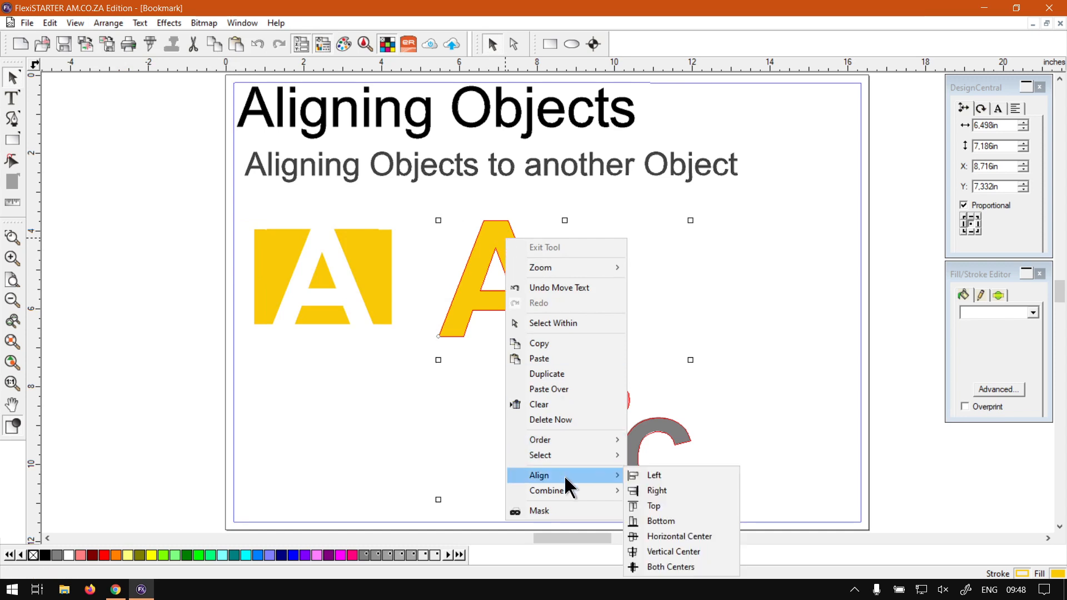
{"action": "mouse_move", "coordinate": [565, 475]}
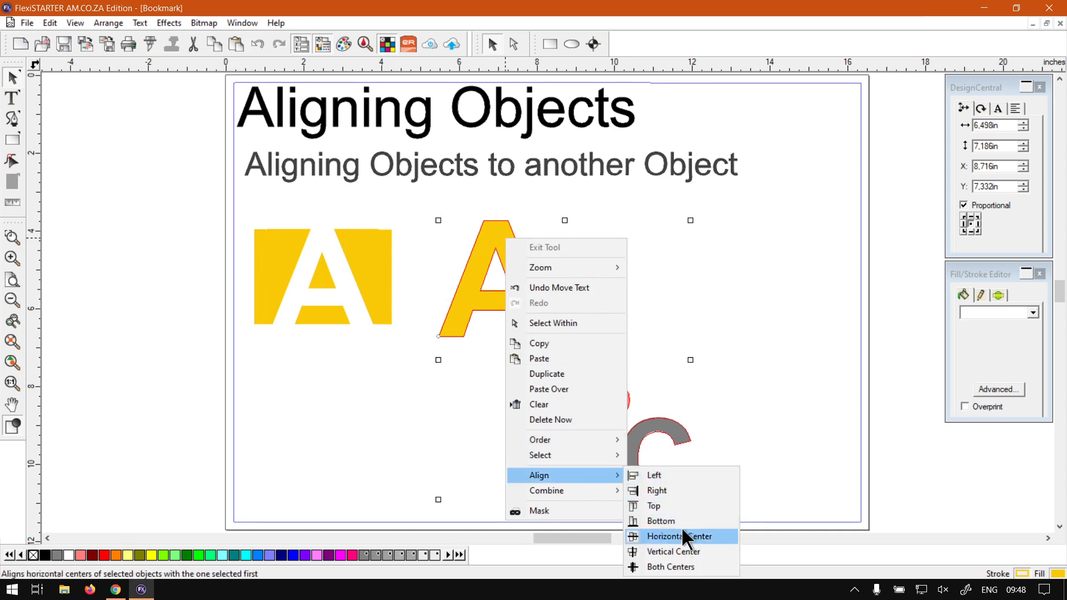
{"action": "left_click", "coordinate": [712, 18]}
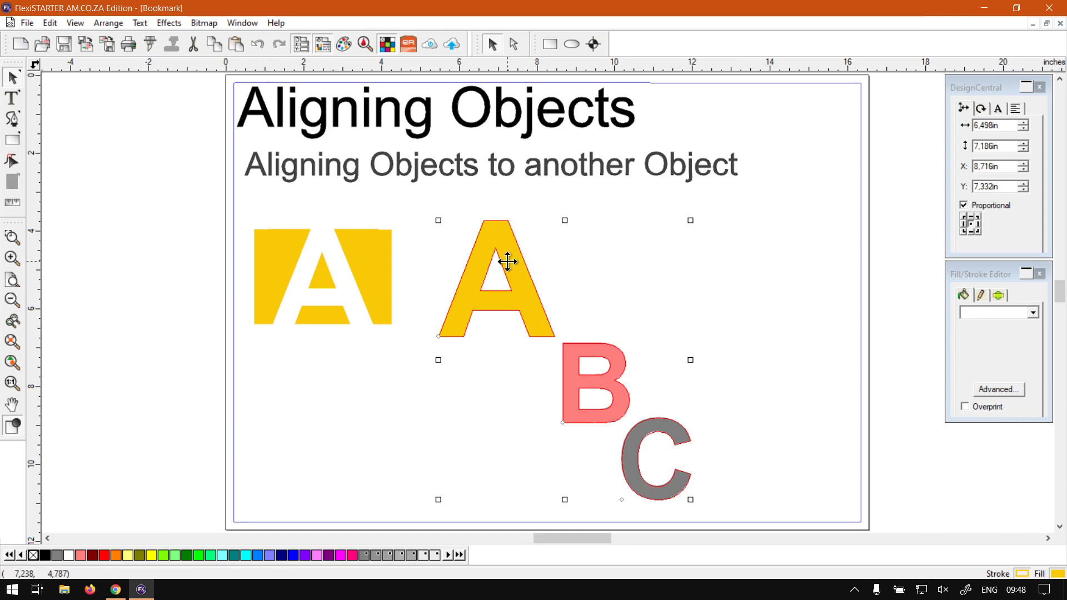
{"action": "right_click", "coordinate": [500, 228]}
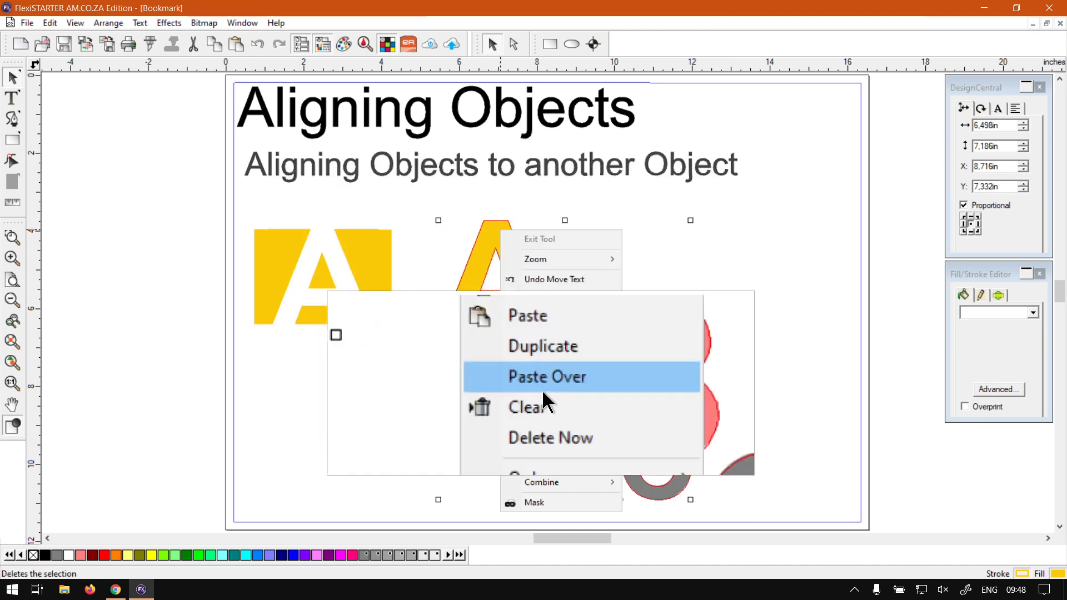
{"action": "mouse_move", "coordinate": [555, 466]}
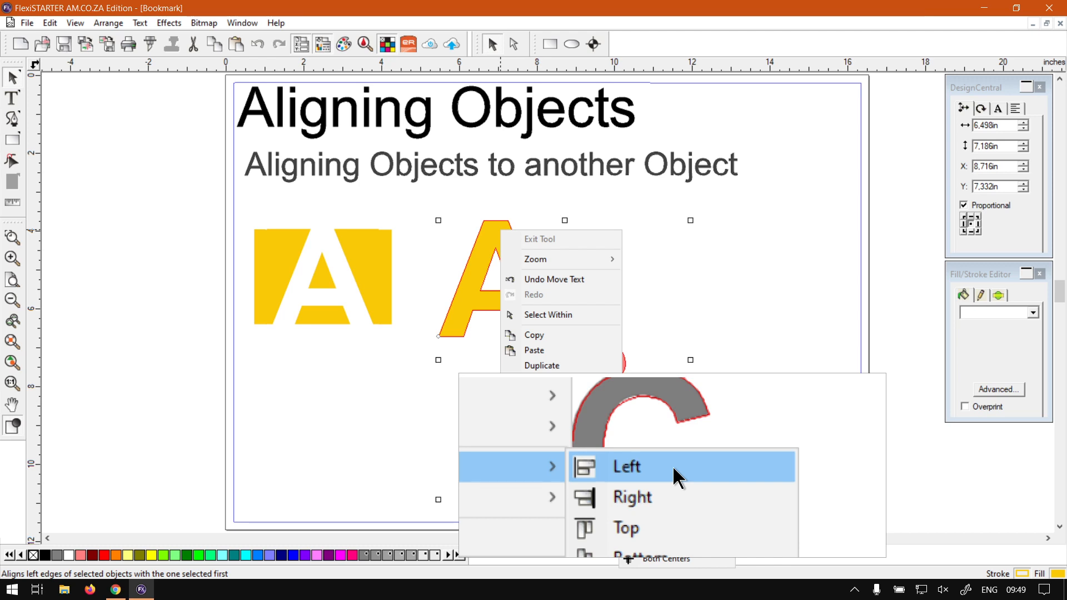
{"action": "left_click", "coordinate": [672, 466]}
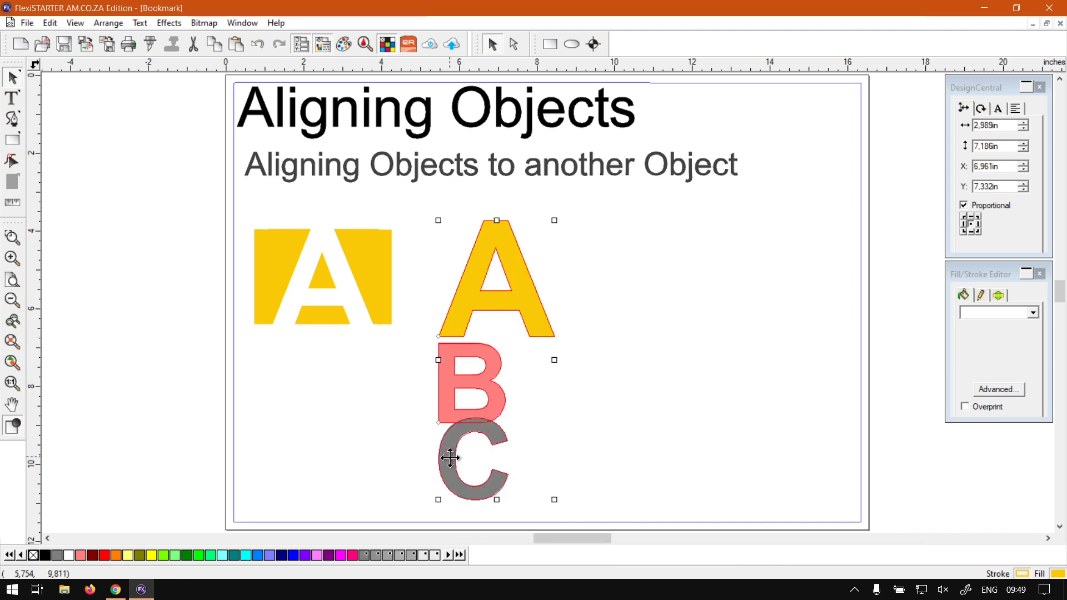
- Align the right edges of the selected letters A, B and C
{"action": "right_click", "coordinate": [524, 286]}
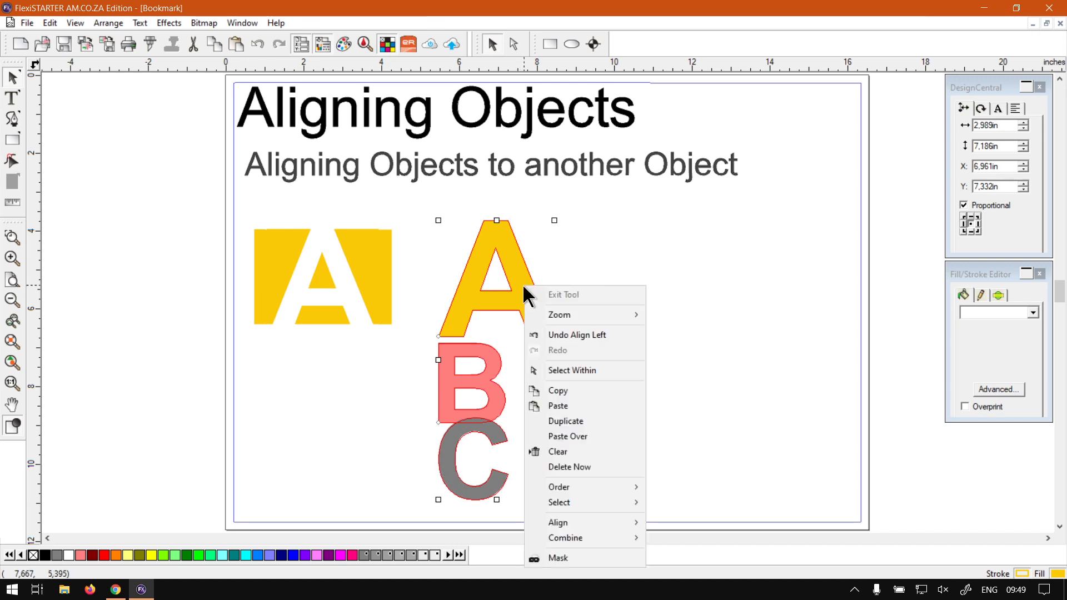
{"action": "mouse_move", "coordinate": [578, 524]}
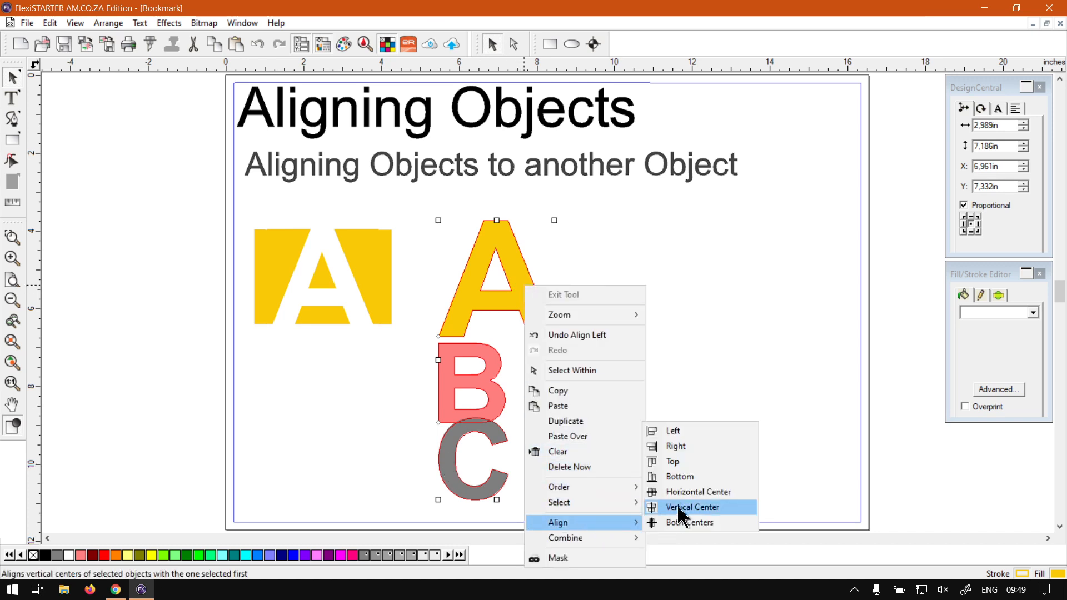
{"action": "left_click", "coordinate": [708, 446]}
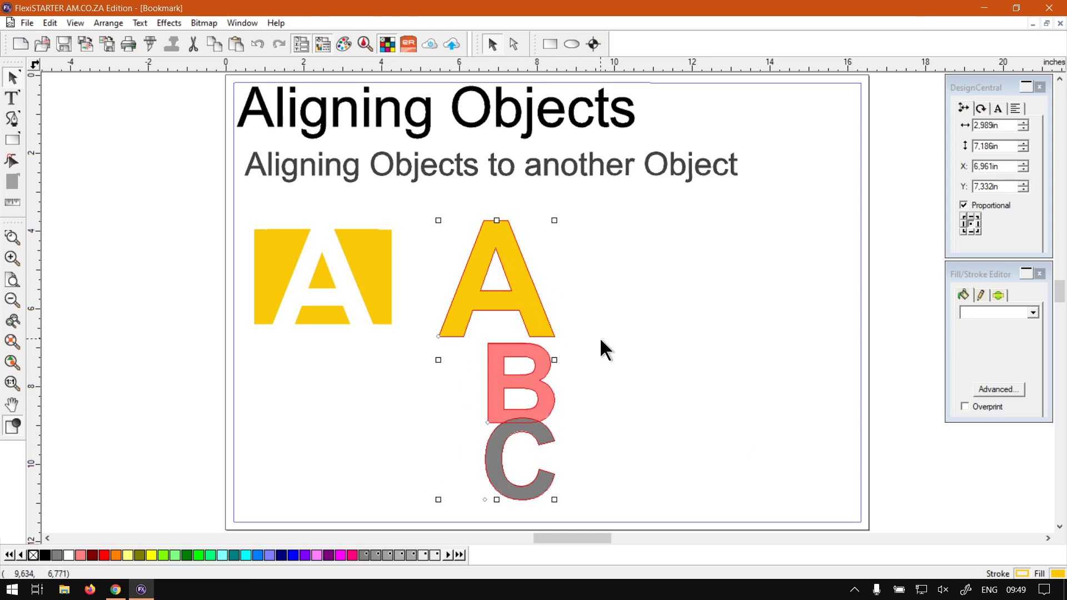
- Undo both alignments, the moves of letters B and C, and the enlargement of the letter A
{"action": "key", "text": "ctrl+z"}
{"action": "key", "text": "ctrl+z"}
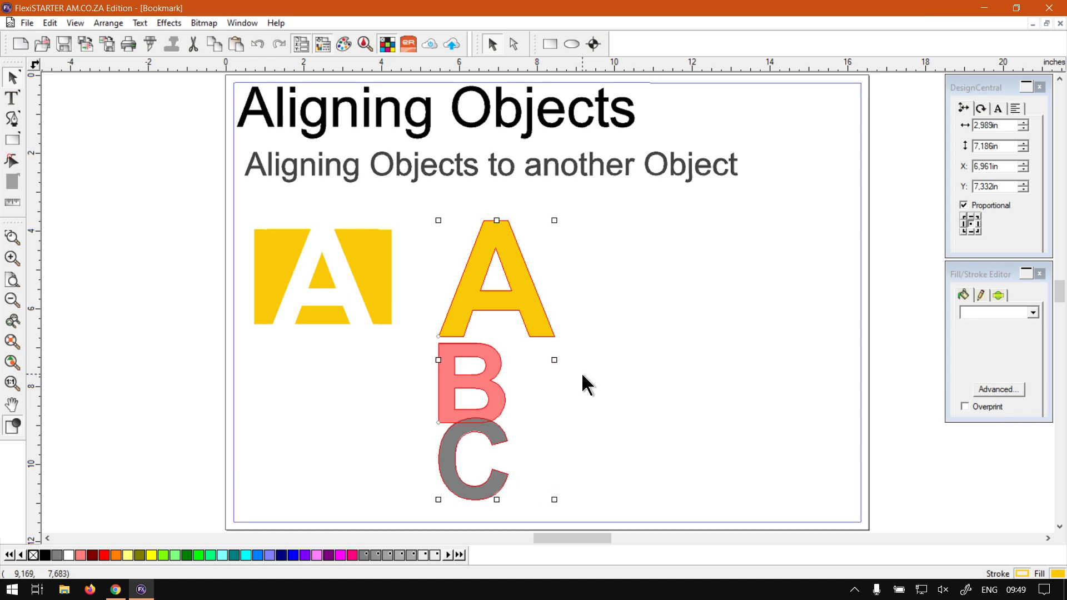
{"action": "key", "text": "ctrl+z"}
{"action": "key", "text": "ctrl+z"}
{"action": "key", "text": "ctrl+z"}
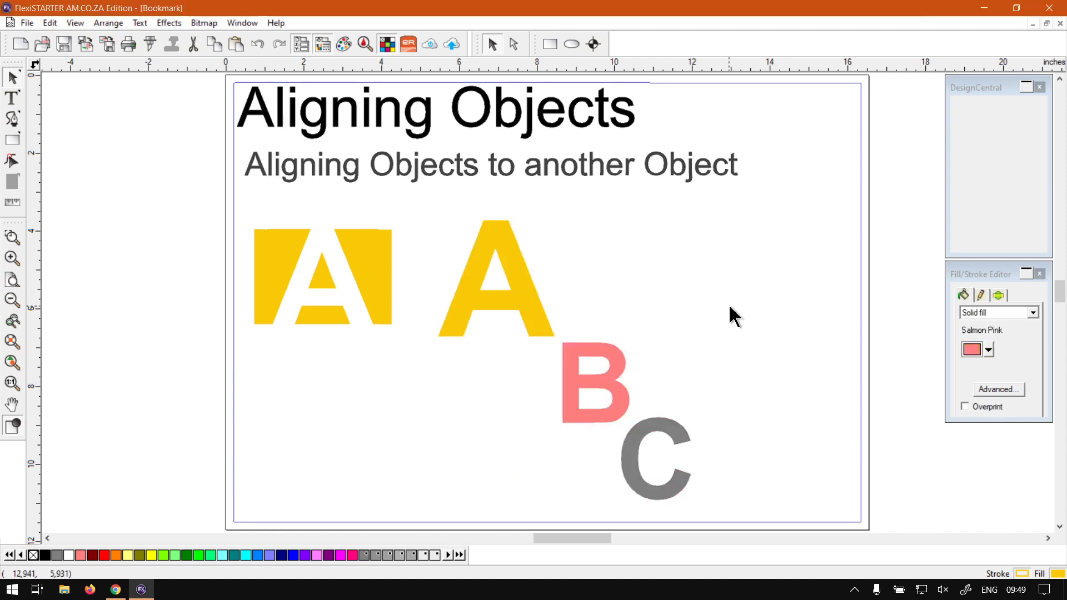
{"action": "key", "text": "ctrl+z"}
{"action": "key", "text": "ctrl+z"}
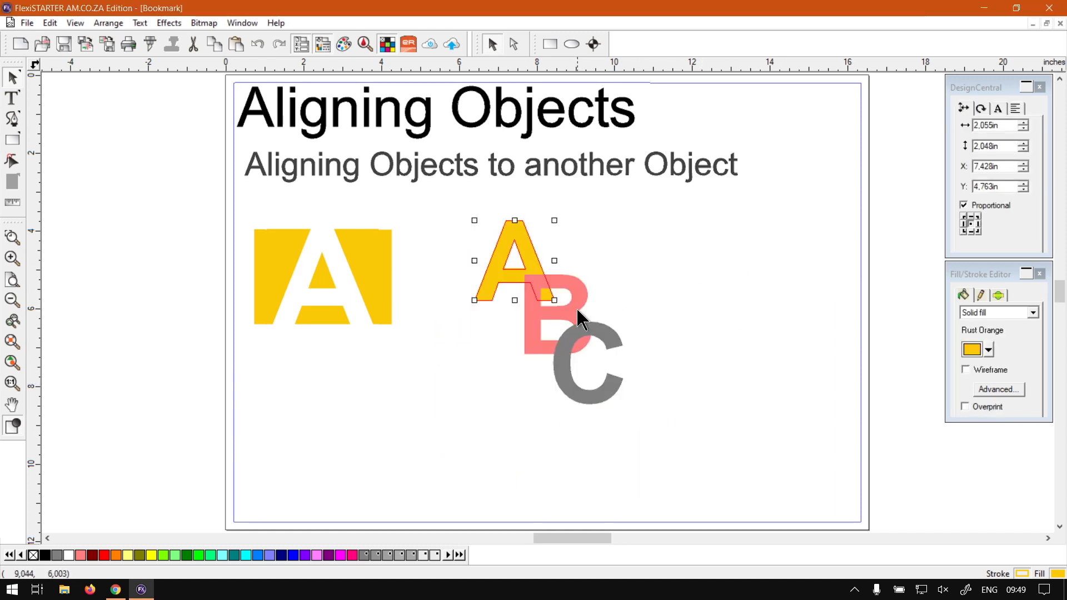
- Move the letters B and C together diagonally down and away from the smaller letter A, and clear the selection
{"action": "left_click", "coordinate": [568, 308]}
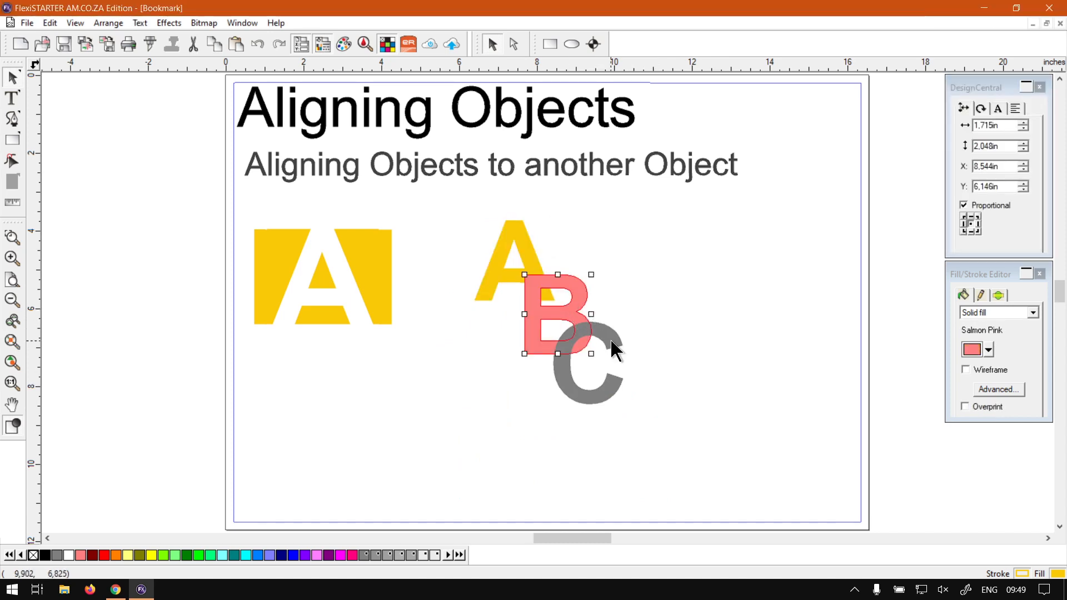
{"action": "left_click", "coordinate": [612, 341], "text": "shift"}
{"action": "mouse_move", "coordinate": [582, 317]}
{"action": "left_mouse_down"}
{"action": "mouse_move", "coordinate": [605, 358]}
{"action": "mouse_move", "coordinate": [627, 349]}
{"action": "mouse_move", "coordinate": [691, 395]}
{"action": "left_mouse_up"}
{"action": "left_click", "coordinate": [706, 384]}
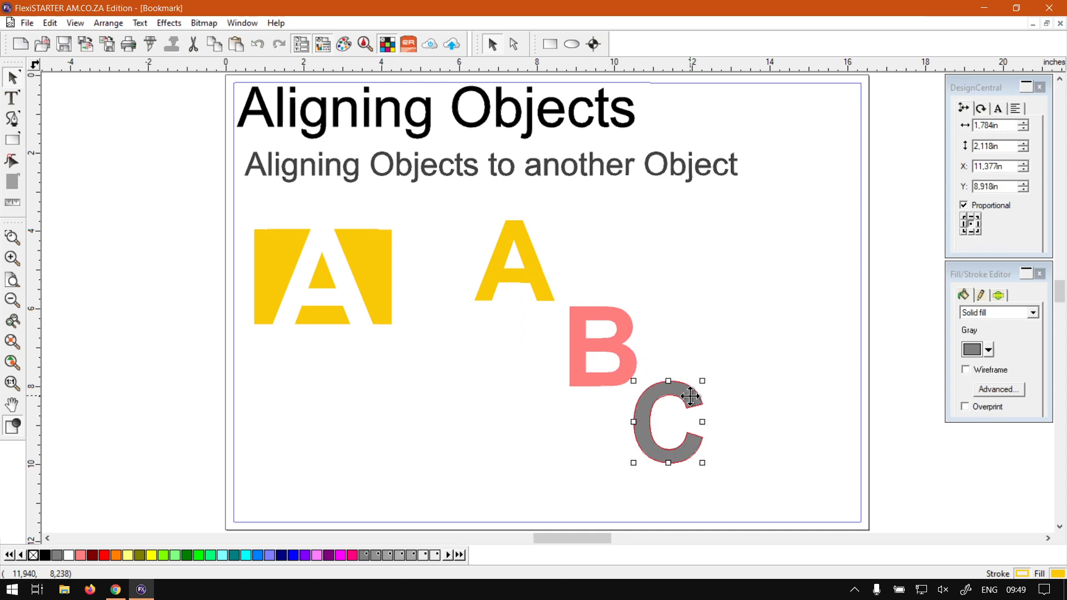
{"action": "left_click", "coordinate": [760, 364]}
- Select the smaller A together with B and C and apply a left alignment
{"action": "left_click_drag", "start_coordinate": [765, 501], "coordinate": [458, 203]}
{"action": "right_click", "coordinate": [528, 255]}
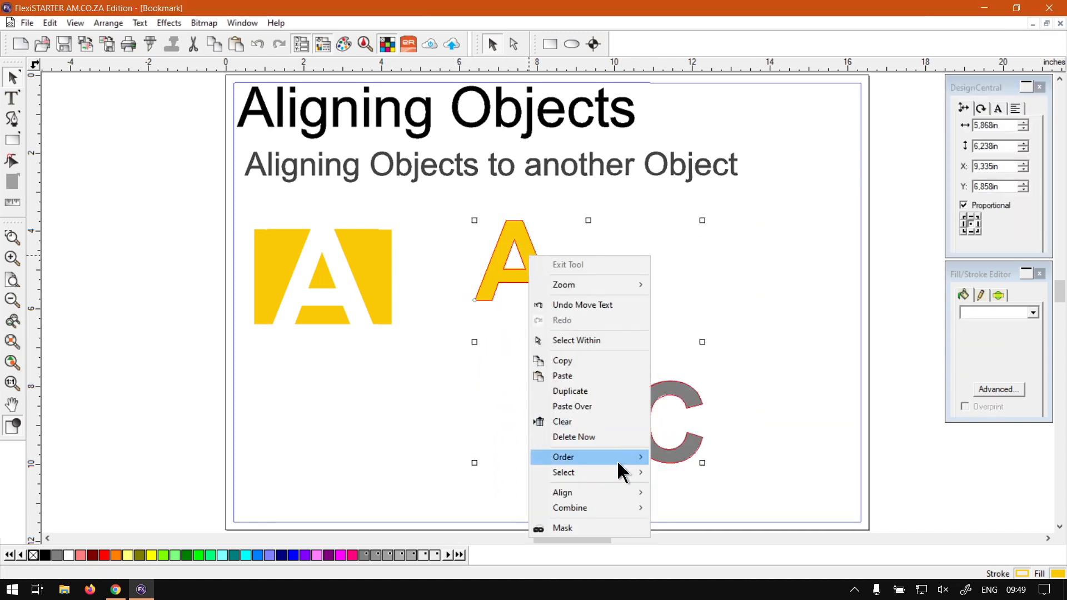
{"action": "mouse_move", "coordinate": [617, 493]}
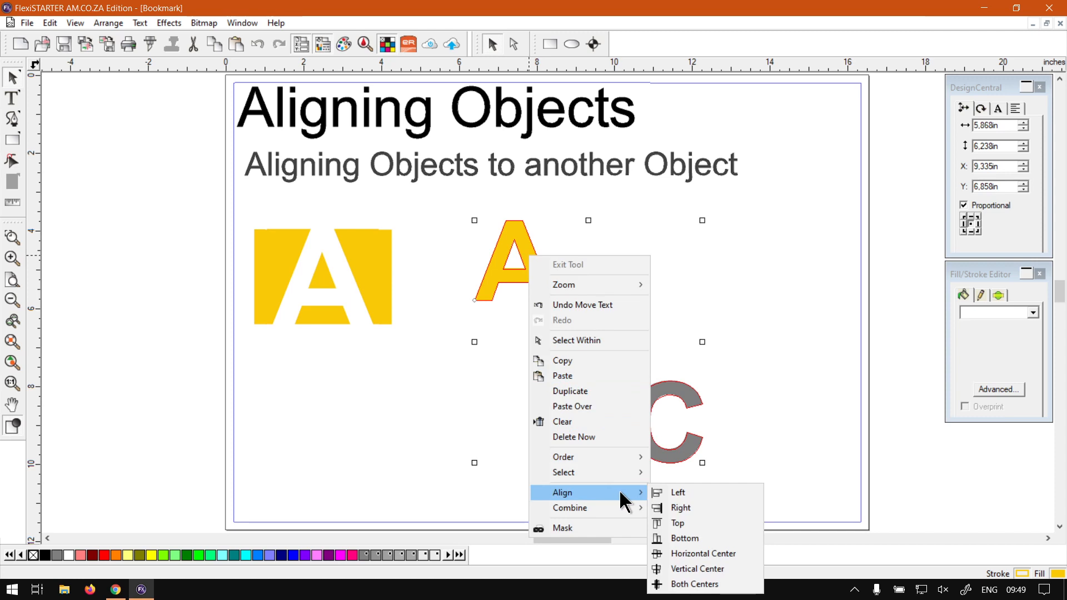
{"action": "left_click", "coordinate": [703, 499]}
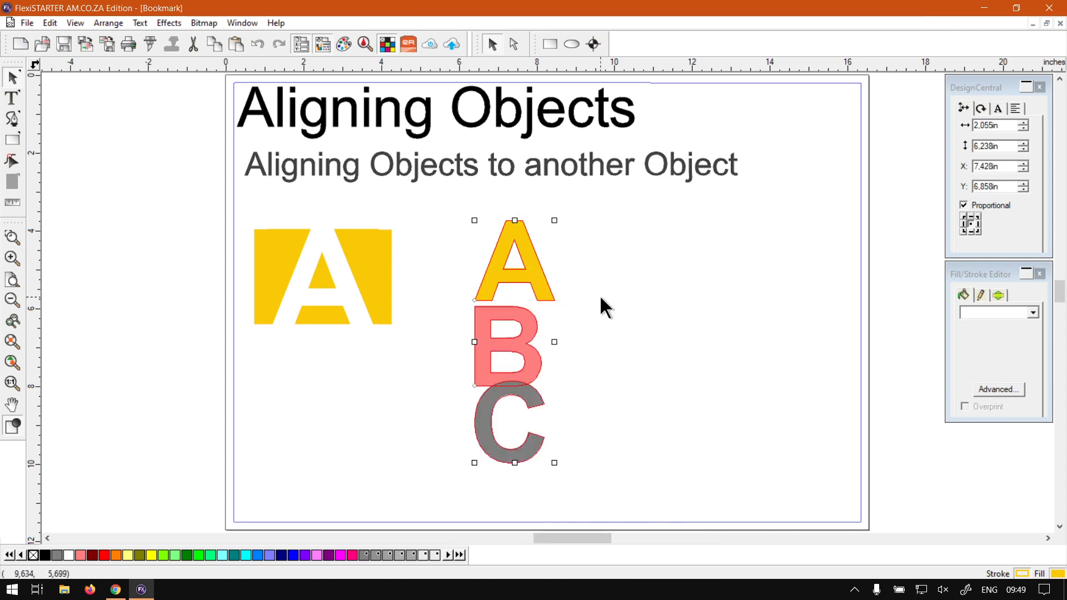
- Shrink the letter A proportionally to about 1.64 in wide, and undo the resize and the left alignment
{"action": "left_click", "coordinate": [535, 289]}
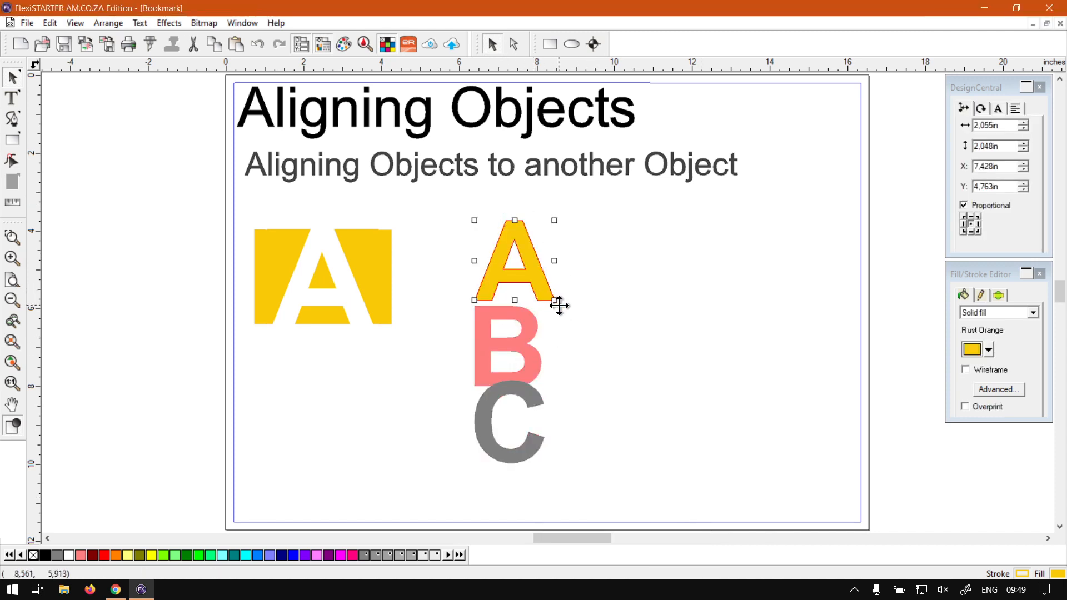
{"action": "left_click_drag", "start_coordinate": [554, 300], "coordinate": [520, 276]}
{"action": "key", "text": "ctrl+z"}
{"action": "key", "text": "ctrl+z"}
{"action": "key", "text": "ctrl+z"}
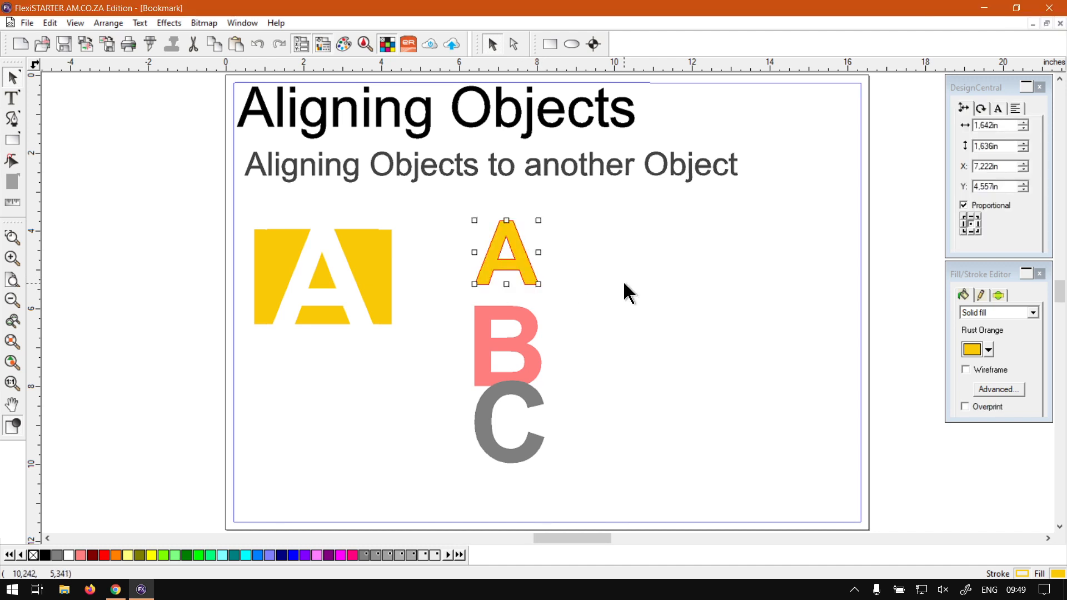
{"action": "key", "text": "ctrl+z"}
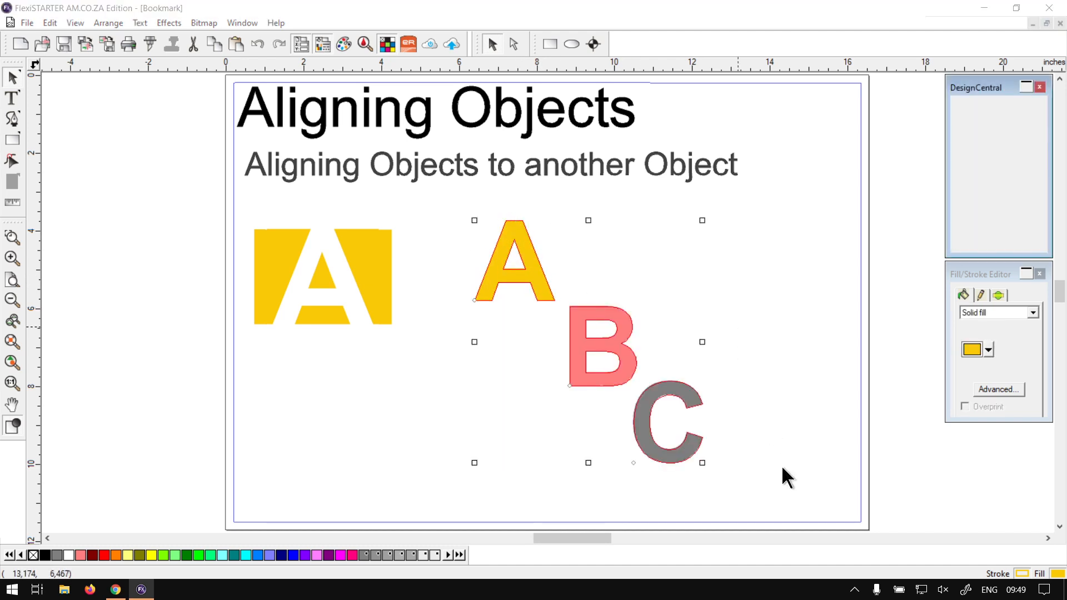
- Align the letters A, B and C by their right edges, and undo that alignment
{"action": "left_click_drag", "start_coordinate": [767, 509], "coordinate": [433, 201]}
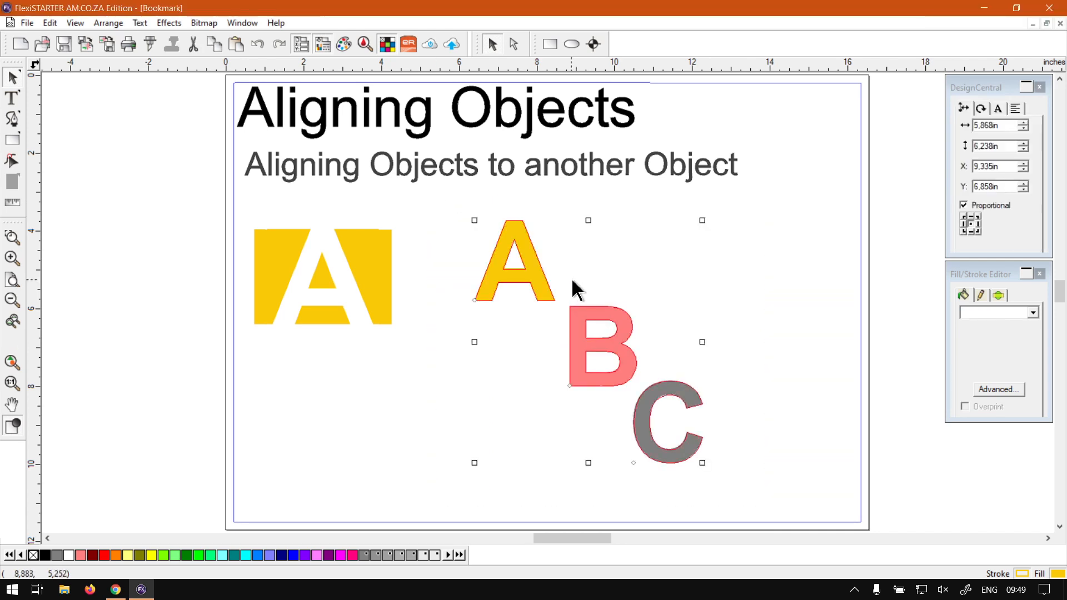
{"action": "right_click", "coordinate": [536, 281]}
{"action": "left_click", "coordinate": [696, 397]}
{"action": "right_click", "coordinate": [667, 384]}
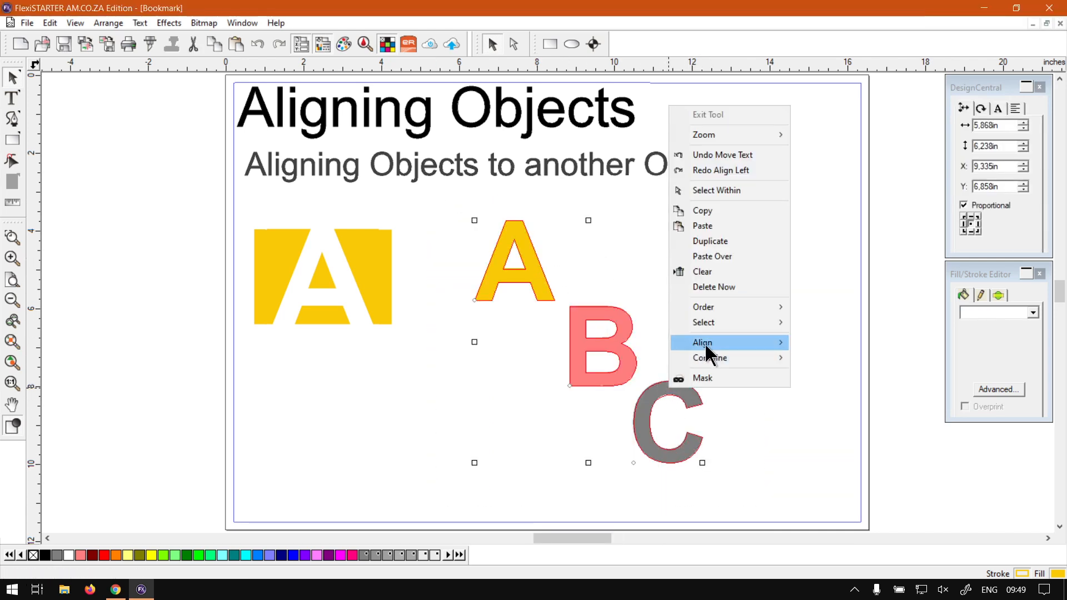
{"action": "mouse_move", "coordinate": [705, 342]}
{"action": "left_click", "coordinate": [841, 357]}
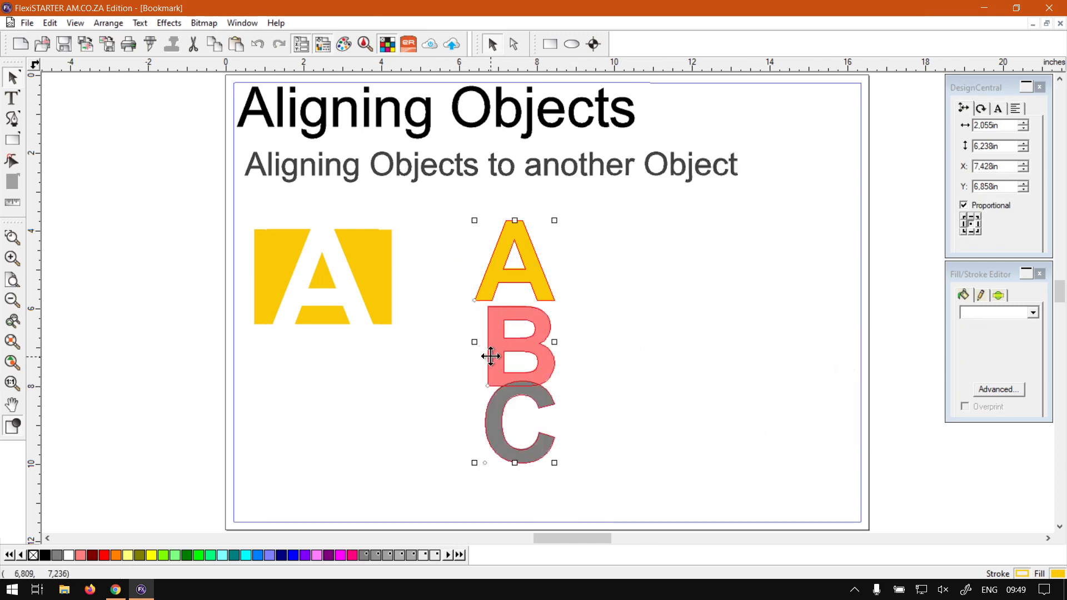
{"action": "key", "text": "ctrl+z"}
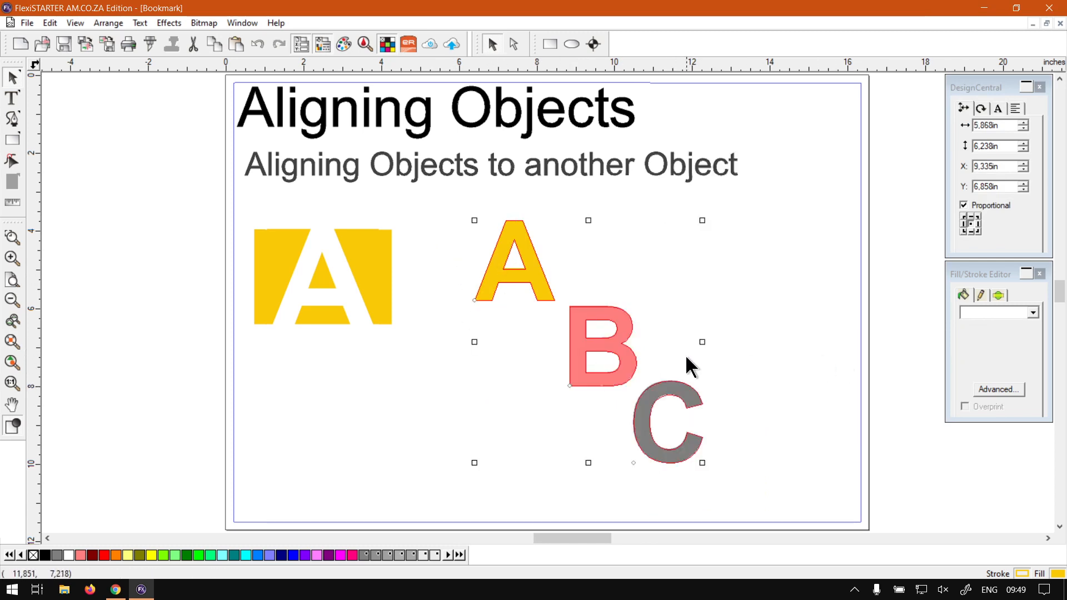
- Move the letter B to partly overlap the A, and the letter C to partly overlap the B
{"action": "left_click", "coordinate": [587, 325]}
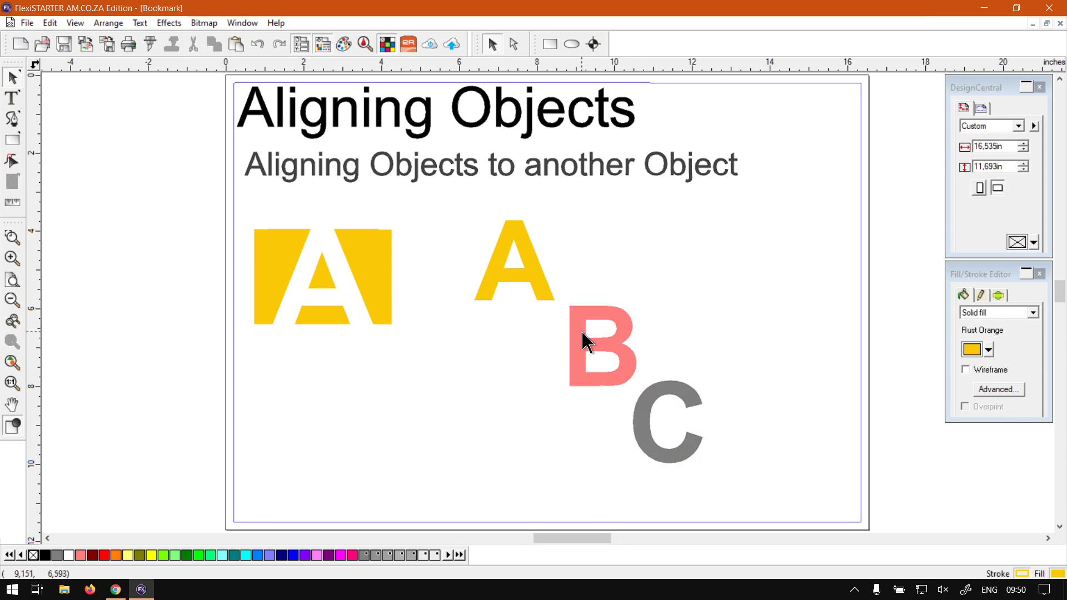
{"action": "left_click_drag", "start_coordinate": [582, 331], "coordinate": [563, 321]}
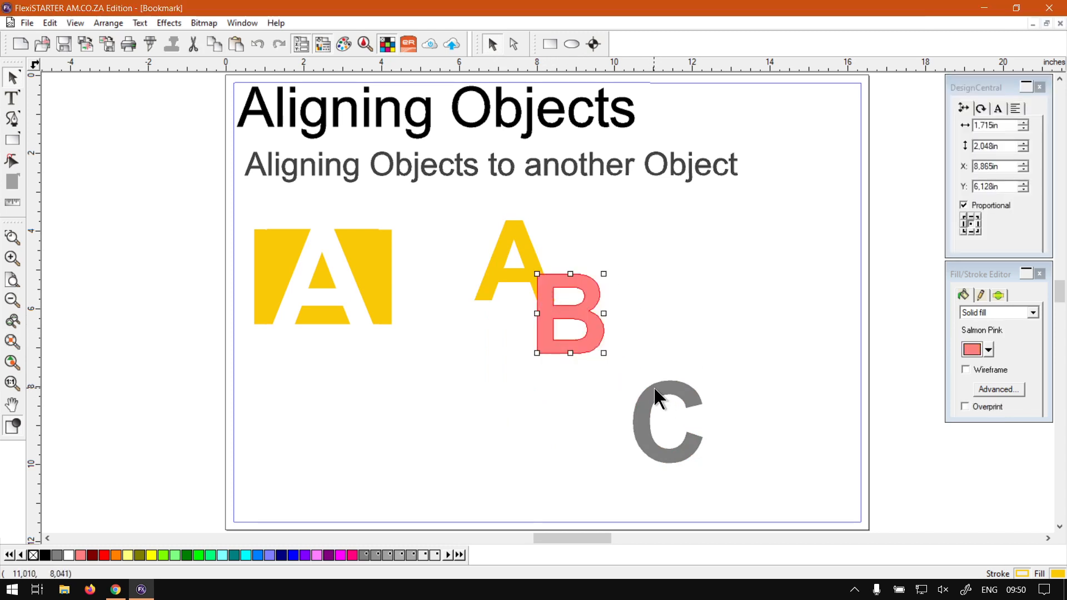
{"action": "left_click_drag", "start_coordinate": [657, 397], "coordinate": [606, 348]}
- Send the gray letter C back one level twice in the stacking order, so it lies behind both the B and the A
{"action": "right_click", "coordinate": [618, 341]}
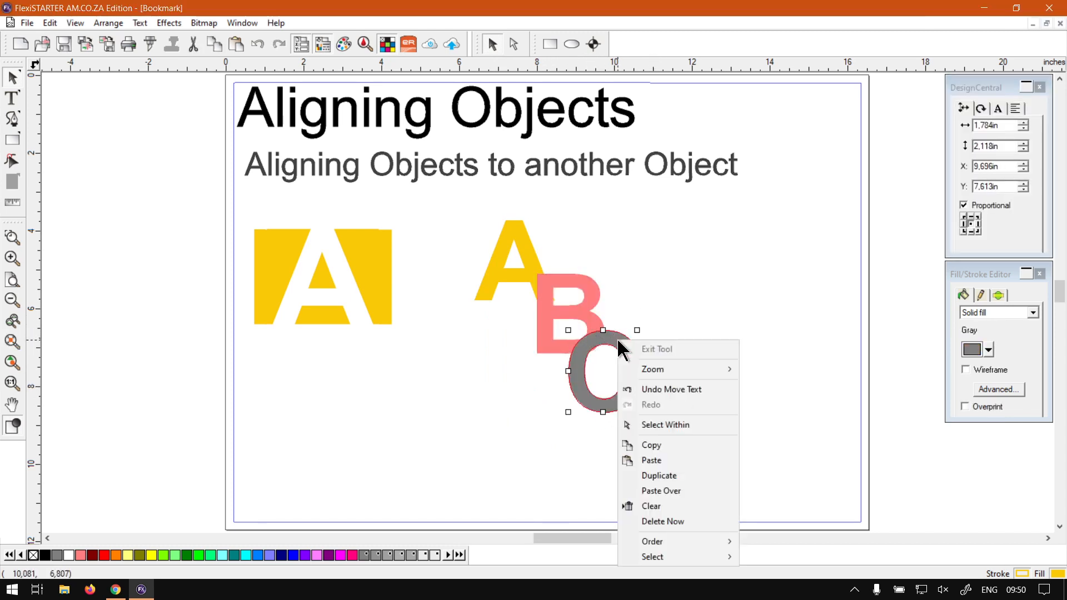
{"action": "mouse_move", "coordinate": [697, 547]}
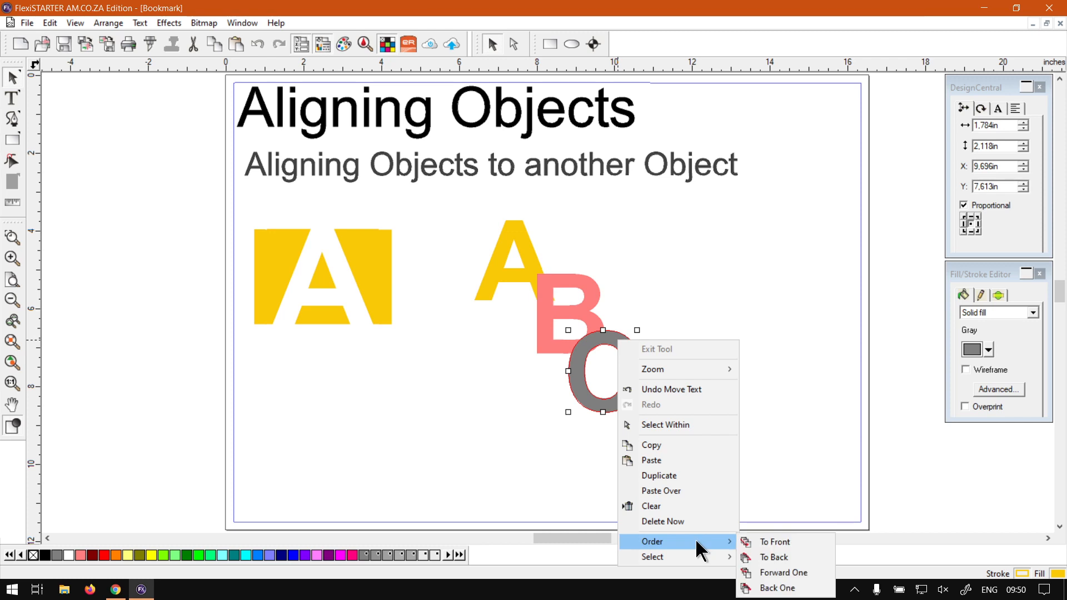
{"action": "left_click", "coordinate": [777, 588]}
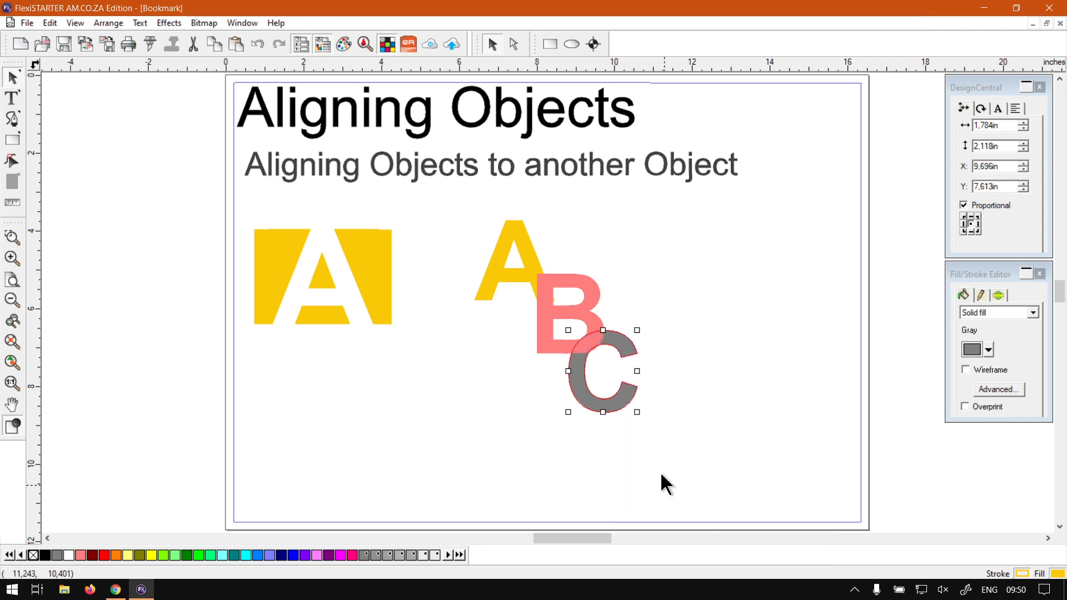
{"action": "right_click", "coordinate": [622, 345]}
{"action": "mouse_move", "coordinate": [692, 547]}
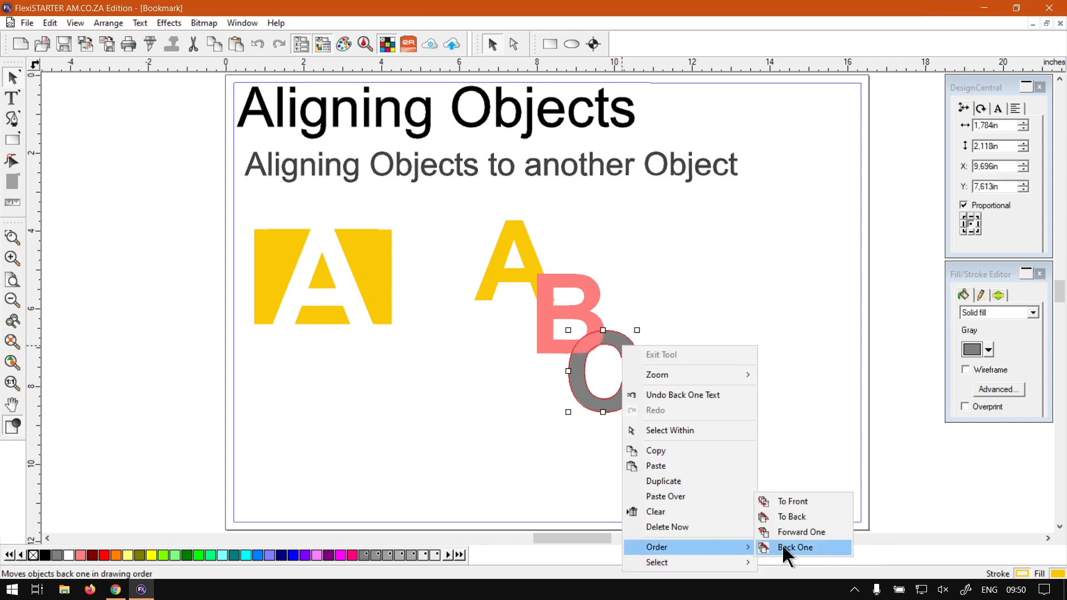
{"action": "left_click", "coordinate": [792, 545]}
- Spread the C and the B diagonally down from the A so they form a staircase, and select all three letters
{"action": "left_click_drag", "start_coordinate": [622, 399], "coordinate": [669, 449]}
{"action": "left_click_drag", "start_coordinate": [593, 334], "coordinate": [610, 363]}
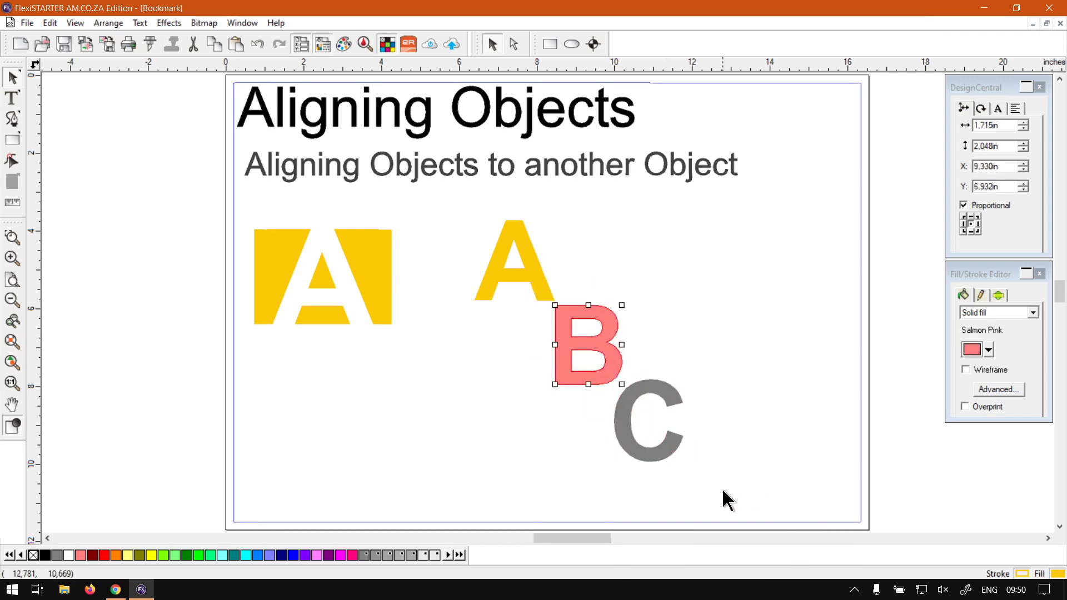
{"action": "left_click_drag", "start_coordinate": [711, 489], "coordinate": [497, 245]}
- Align the right edges of the diagonally spread letters A, B and C, and undo that alignment
{"action": "right_click", "coordinate": [522, 253]}
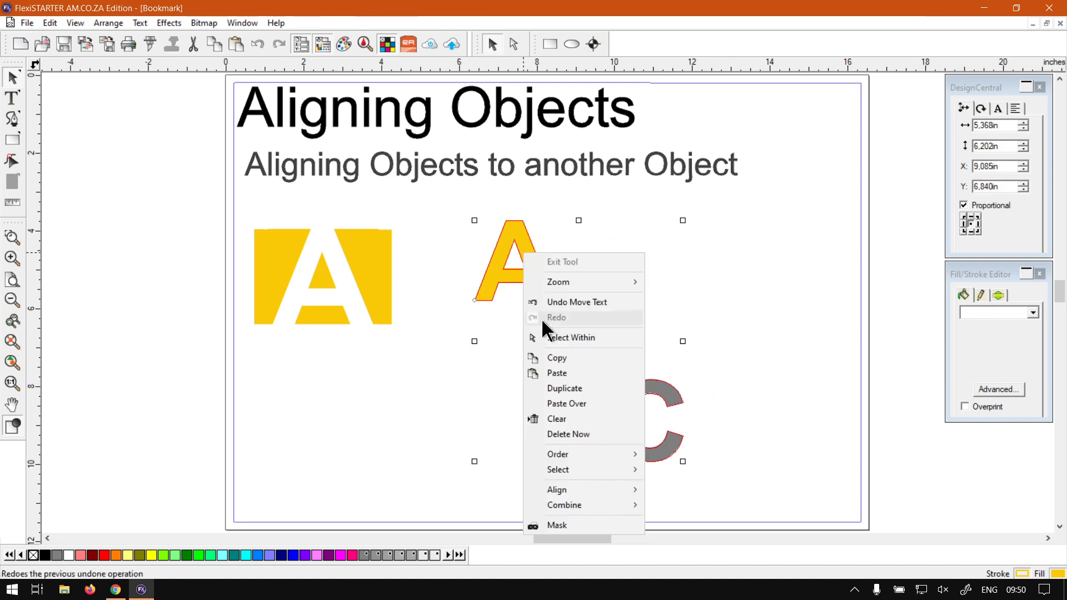
{"action": "mouse_move", "coordinate": [609, 491]}
{"action": "left_click", "coordinate": [674, 505]}
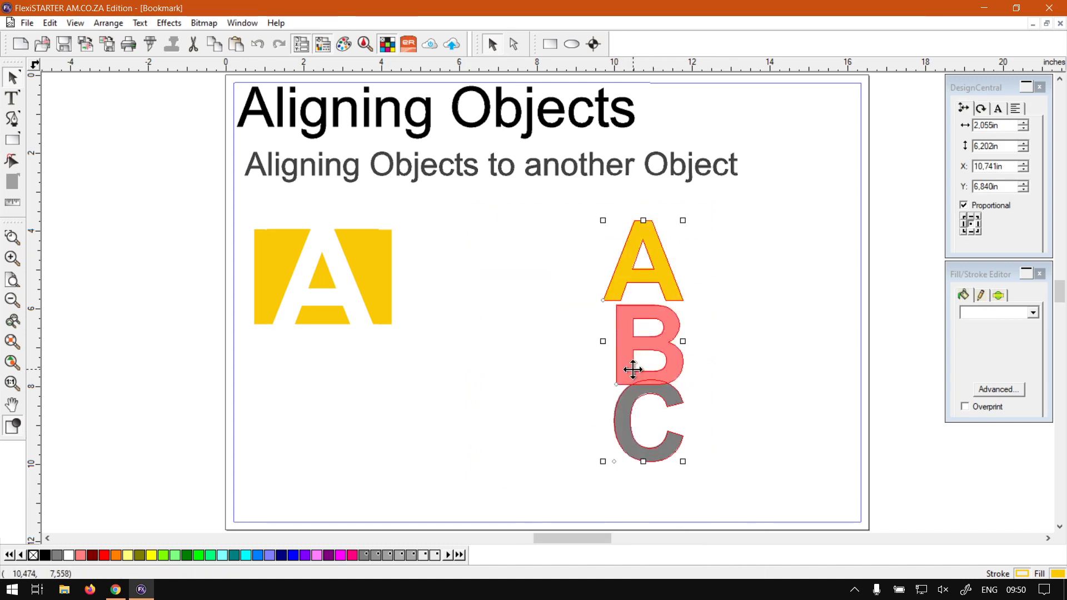
{"action": "key", "text": "ctrl+z"}
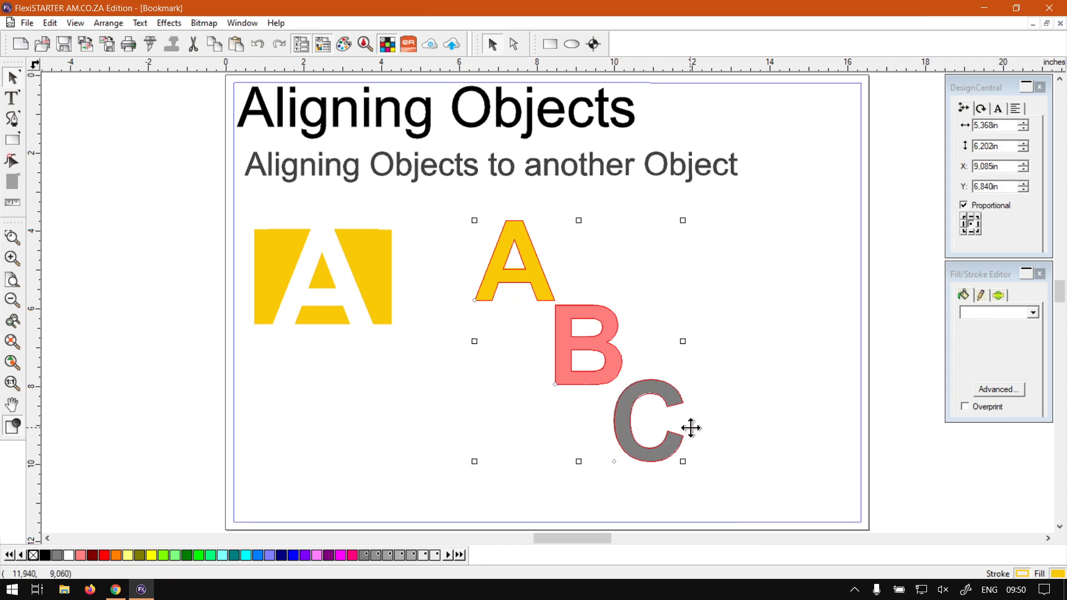
- Align the letters A, B and C by their top edges, and undo that alignment
{"action": "right_click", "coordinate": [594, 332]}
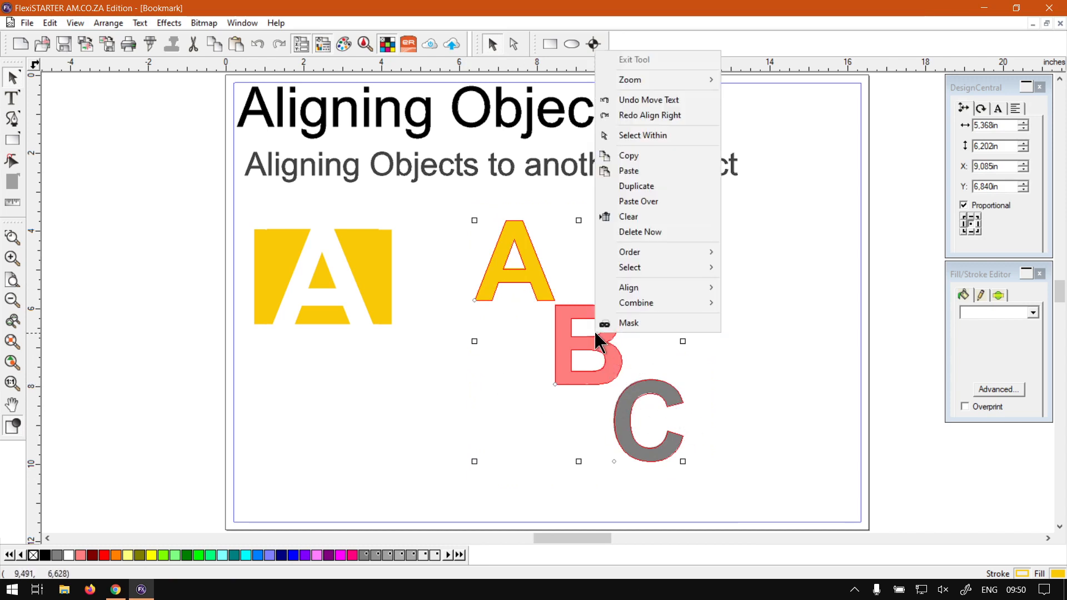
{"action": "mouse_move", "coordinate": [662, 292]}
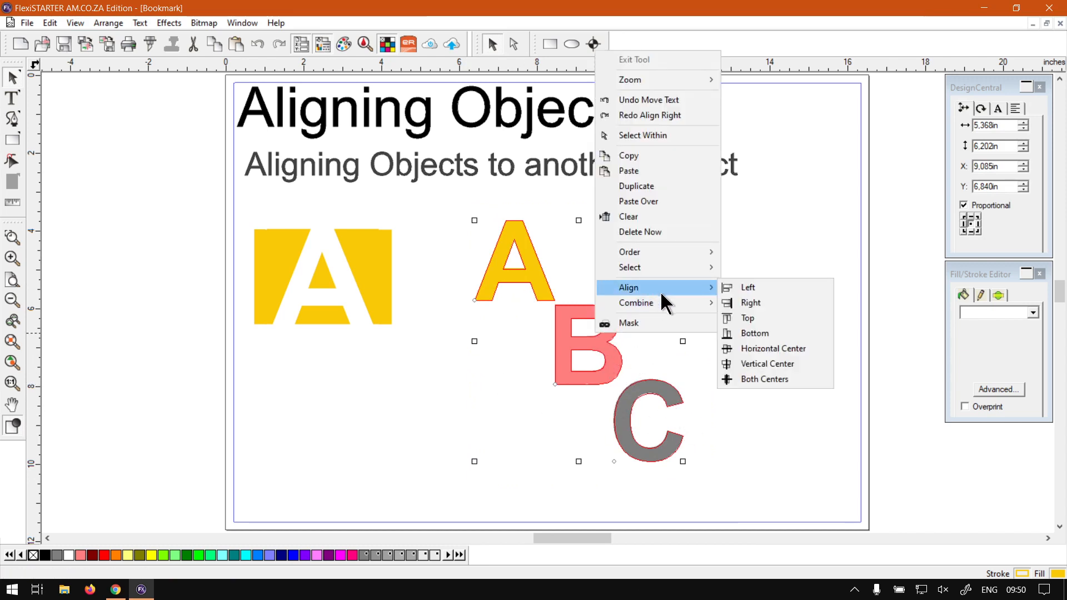
{"action": "left_click", "coordinate": [781, 327]}
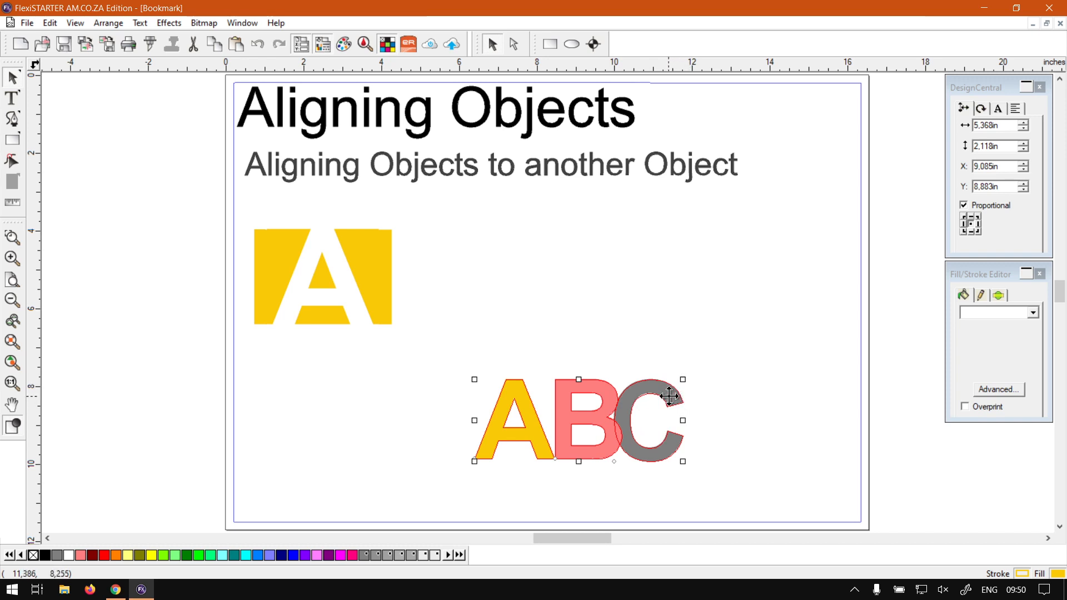
{"action": "key", "text": "ctrl+z"}
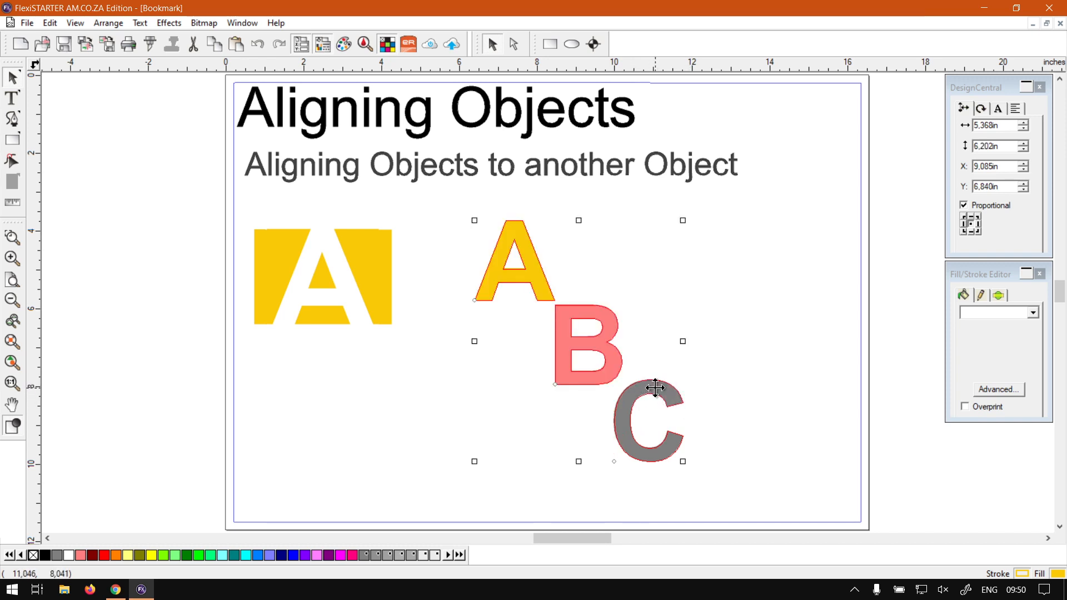
- Align the letters A, B and C by their bottom edges, and undo that alignment
{"action": "right_click", "coordinate": [655, 387]}
{"action": "mouse_move", "coordinate": [699, 337]}
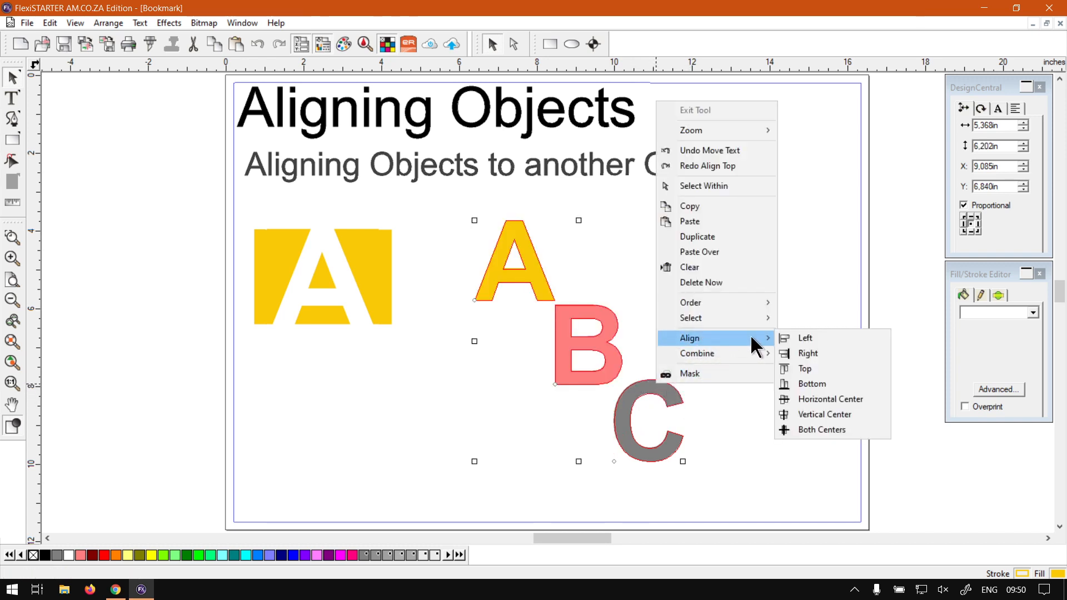
{"action": "left_click", "coordinate": [833, 383]}
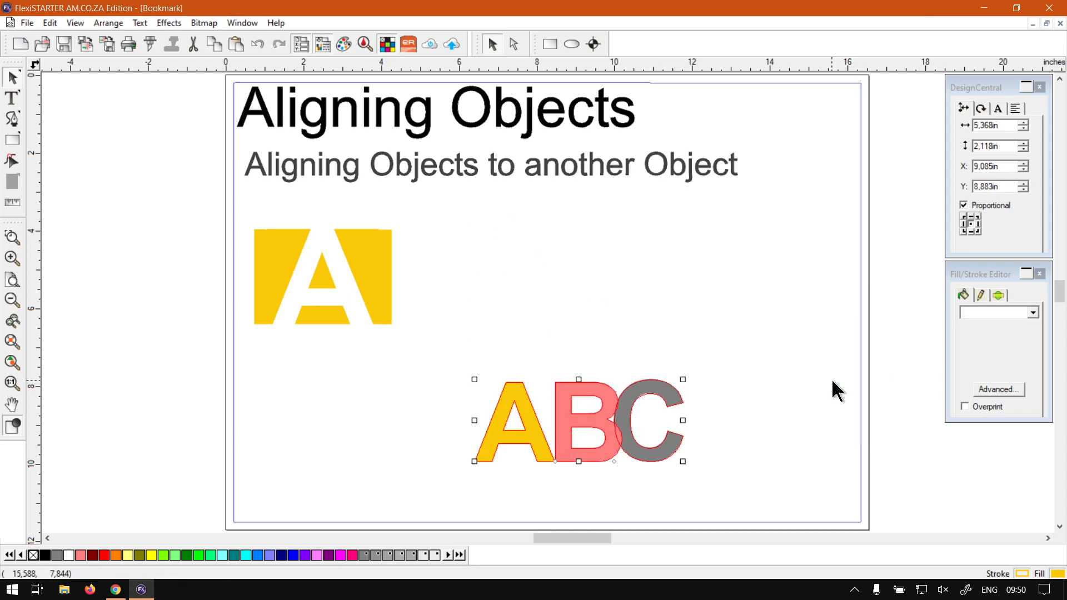
{"action": "key", "text": "ctrl+z"}
- Apply the Horizontal Center alignment to the letters A, B and C, and undo it
{"action": "right_click", "coordinate": [661, 384]}
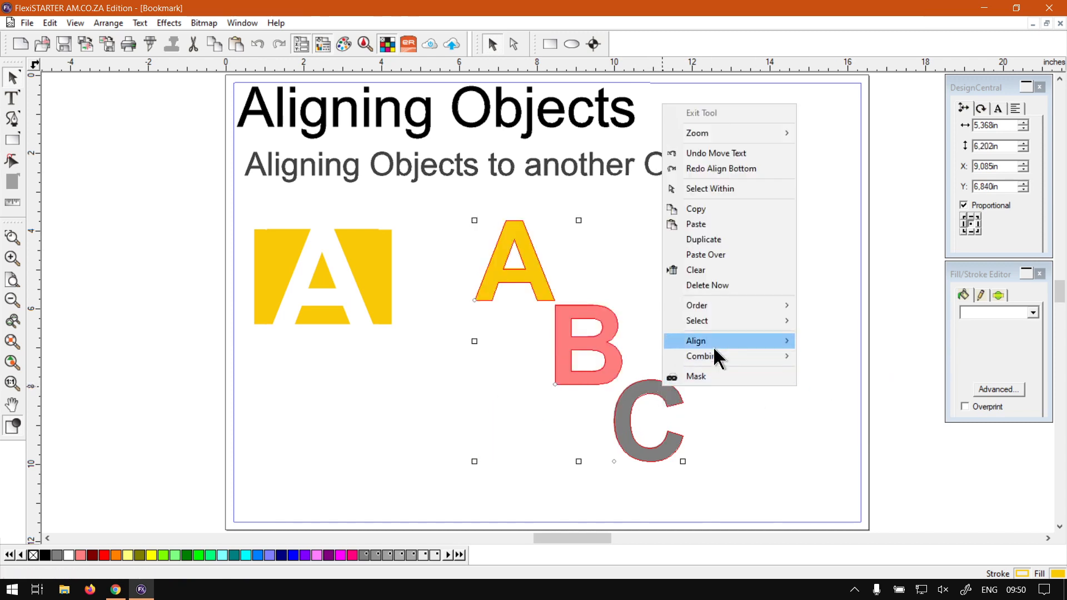
{"action": "mouse_move", "coordinate": [723, 342]}
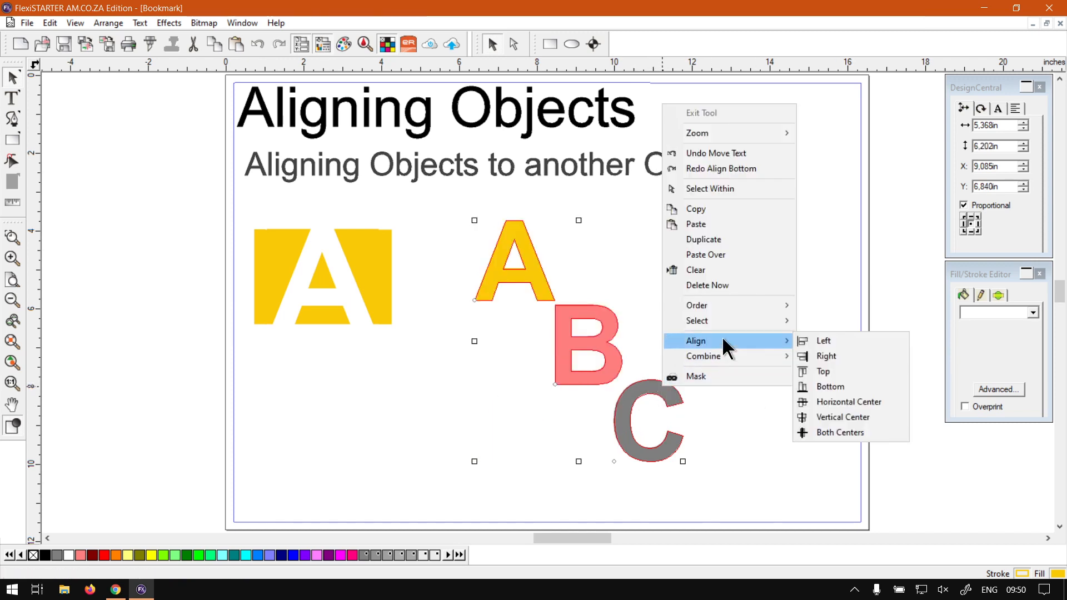
{"action": "left_click", "coordinate": [885, 401]}
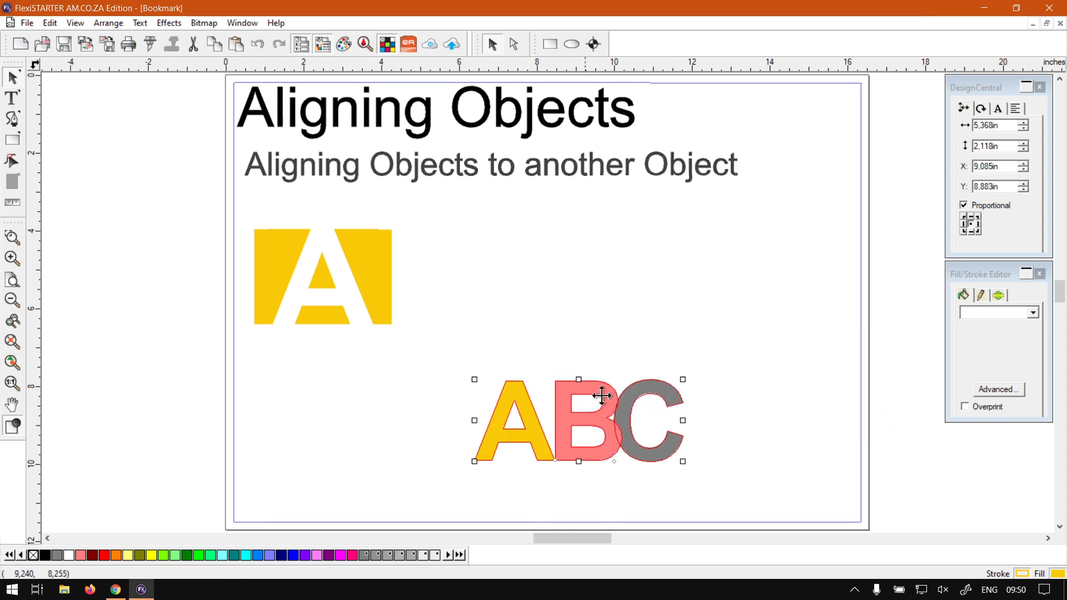
{"action": "key", "text": "ctrl+z"}
- Apply the Vertical Center alignment to the letters A, B and C, and undo it
{"action": "right_click", "coordinate": [659, 389]}
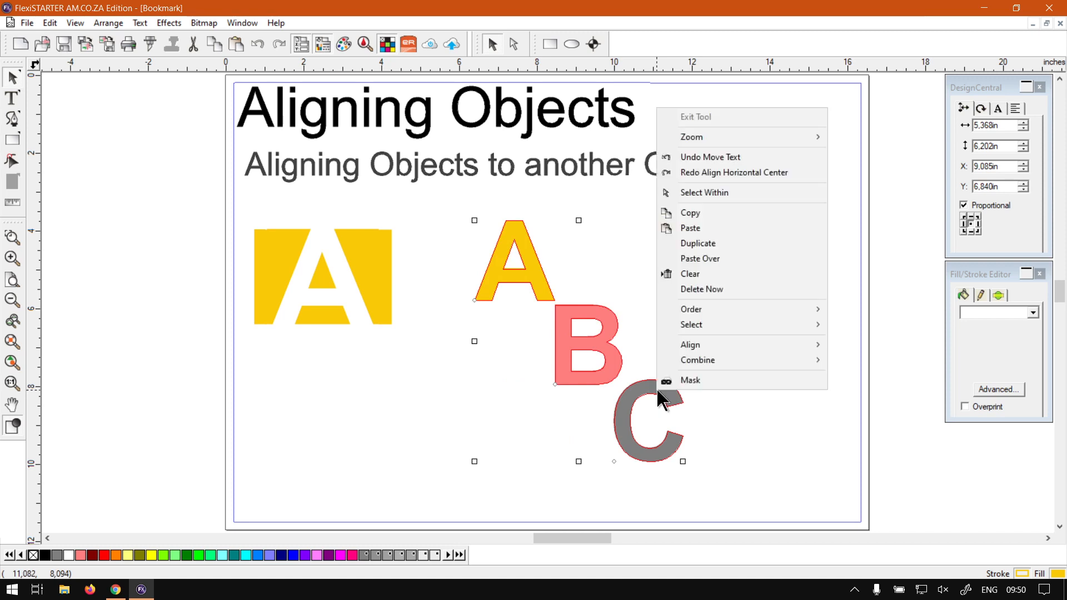
{"action": "mouse_move", "coordinate": [717, 345]}
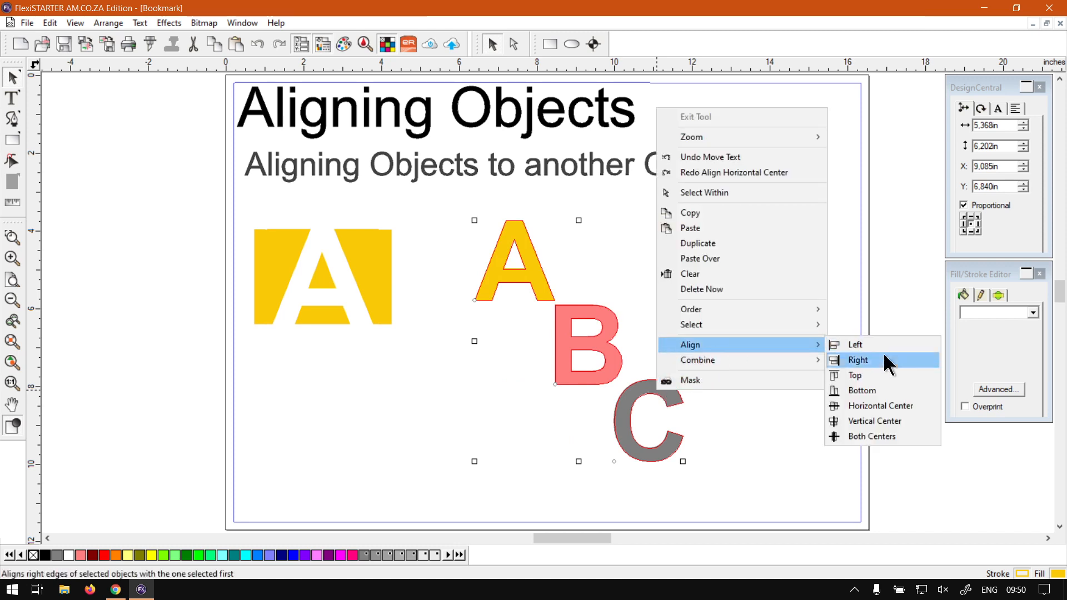
{"action": "left_click", "coordinate": [893, 419]}
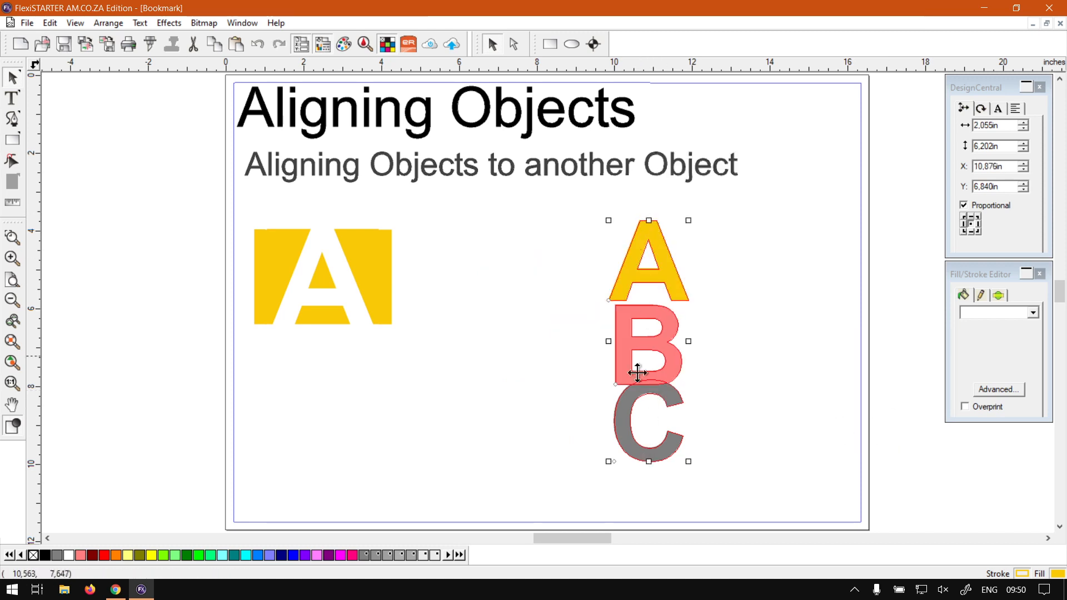
{"action": "key", "text": "ctrl+z"}
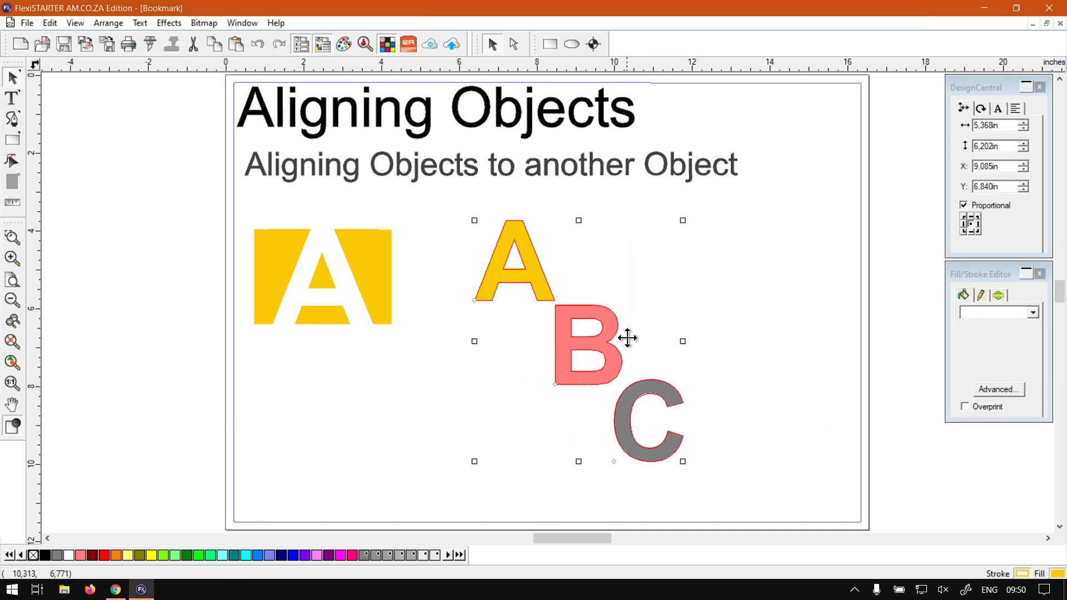
- Align the letters A, B and C to each other by Both Centers
{"action": "right_click", "coordinate": [592, 318]}
{"action": "mouse_move", "coordinate": [654, 268]}
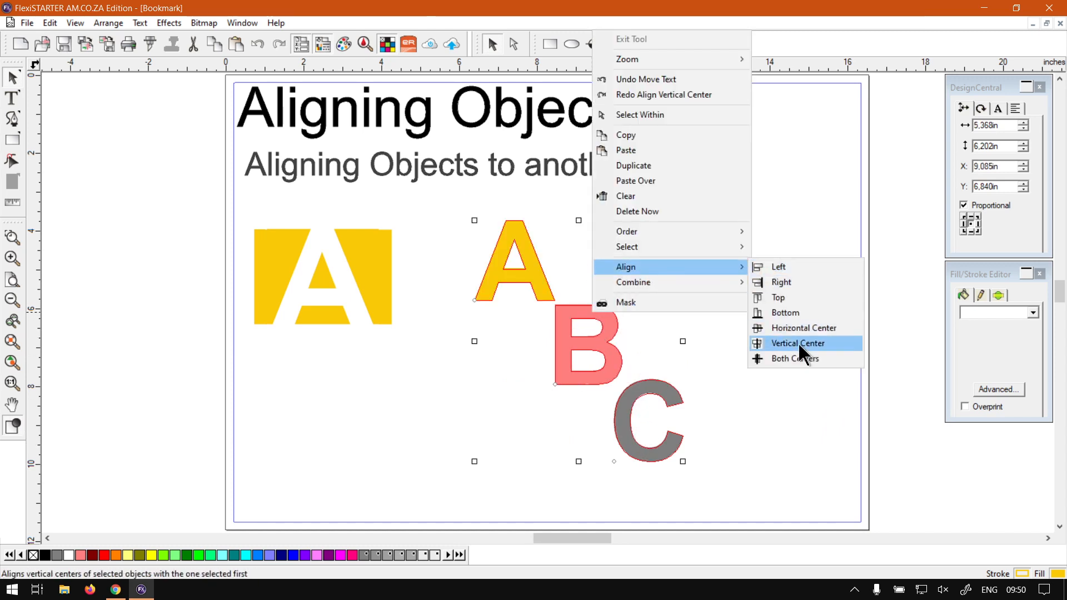
{"action": "left_click", "coordinate": [829, 357]}
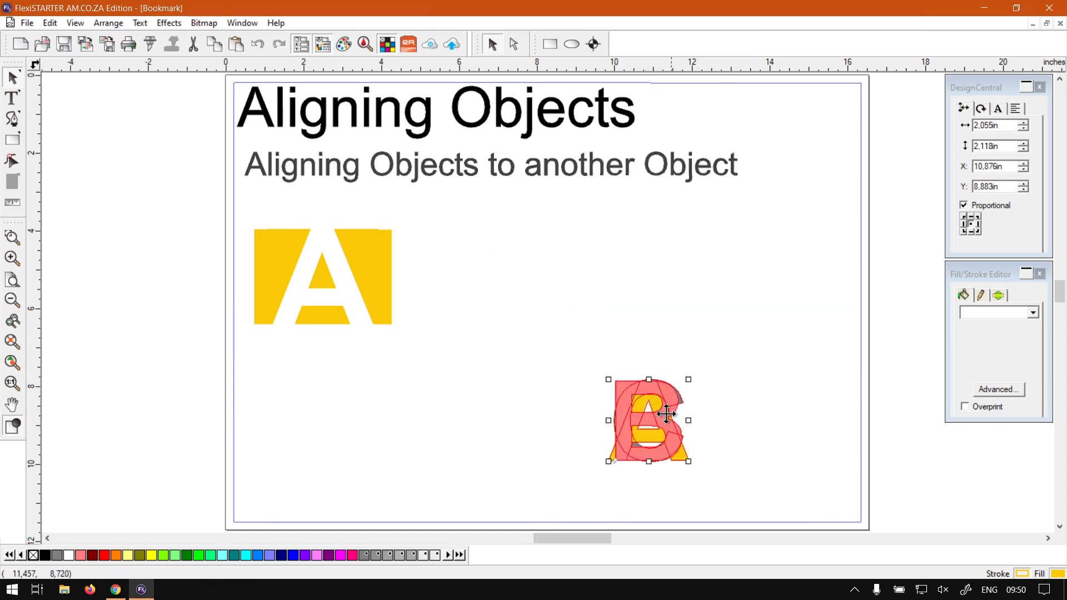
- Move the stacked letters A, B and C up beside the yellow boxed A, and clear the selection
{"action": "left_click_drag", "start_coordinate": [665, 415], "coordinate": [596, 281]}
{"action": "left_click", "coordinate": [689, 487]}
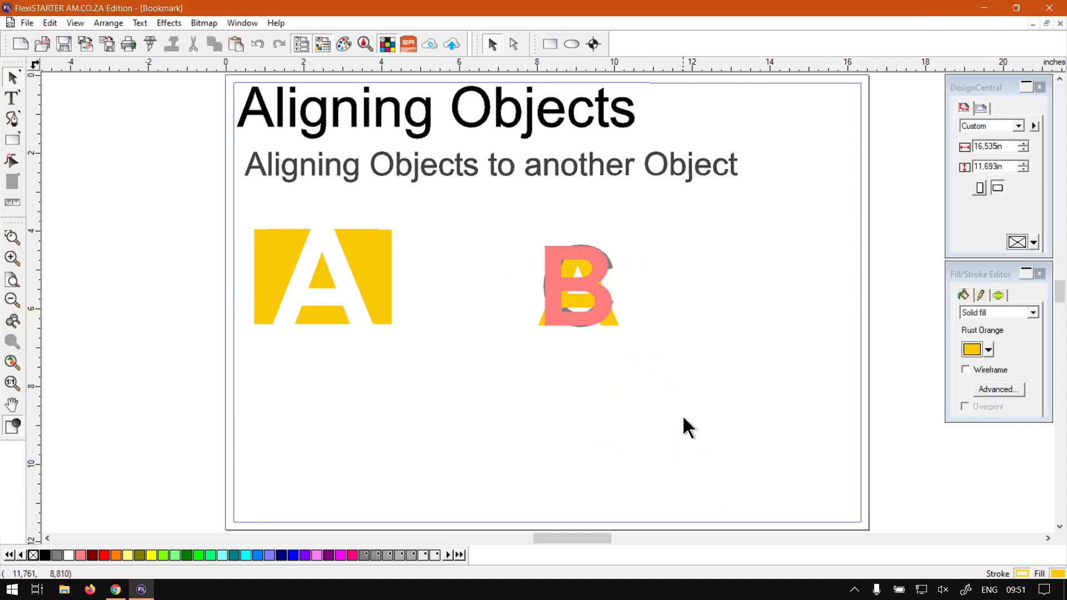
{"action": "left_click_drag", "start_coordinate": [555, 250], "coordinate": [452, 246]}
{"action": "left_click", "coordinate": [613, 348]}
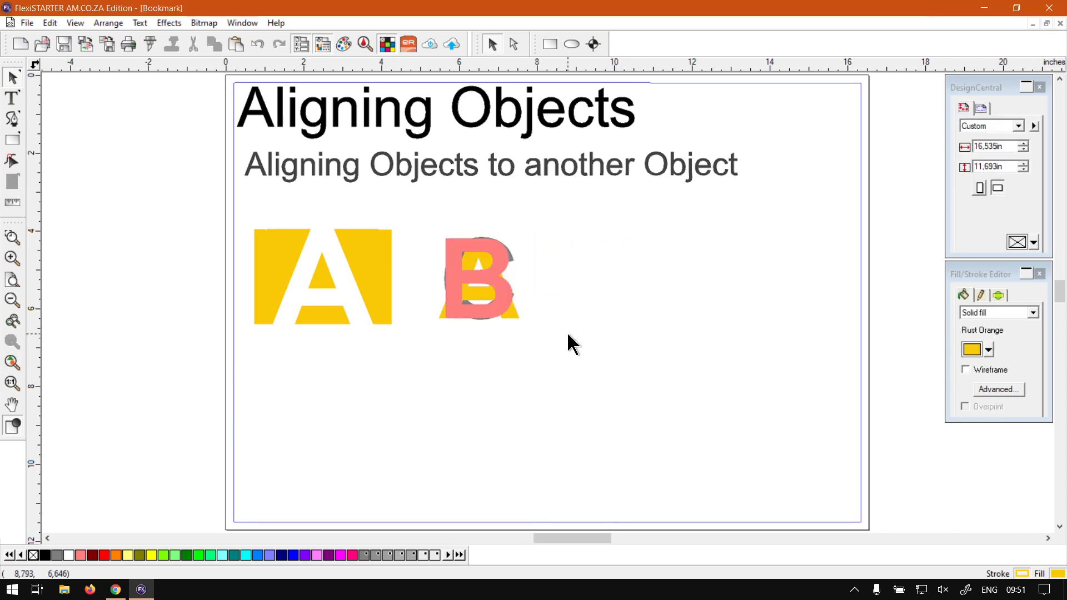
- Marquee-select the stacked letters from their lower right and again from their upper left, clearing the selection each time
{"action": "left_click_drag", "start_coordinate": [578, 357], "coordinate": [421, 211]}
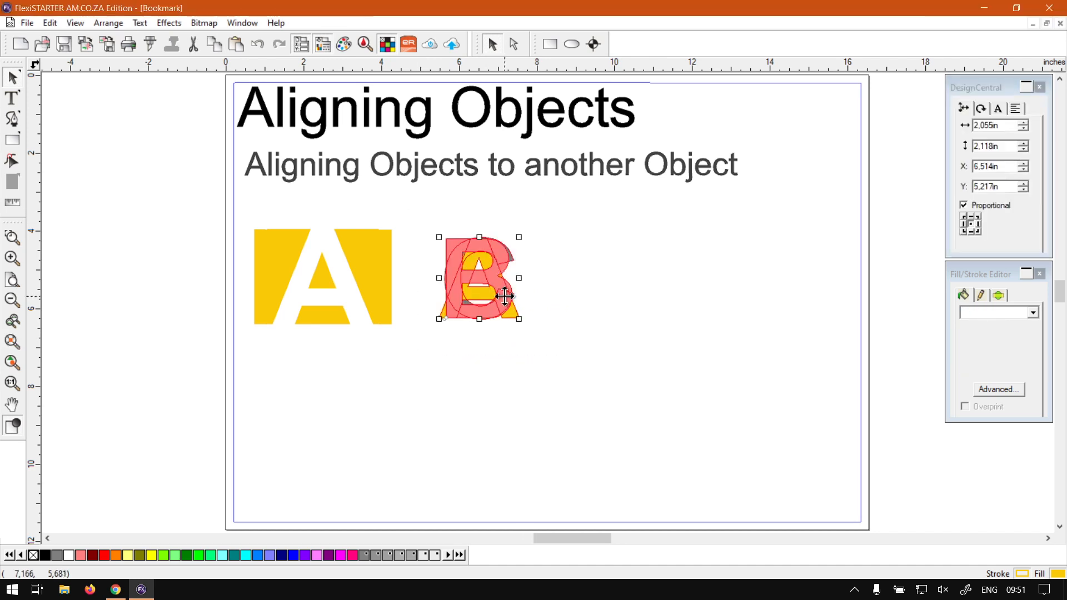
{"action": "left_click", "coordinate": [588, 387]}
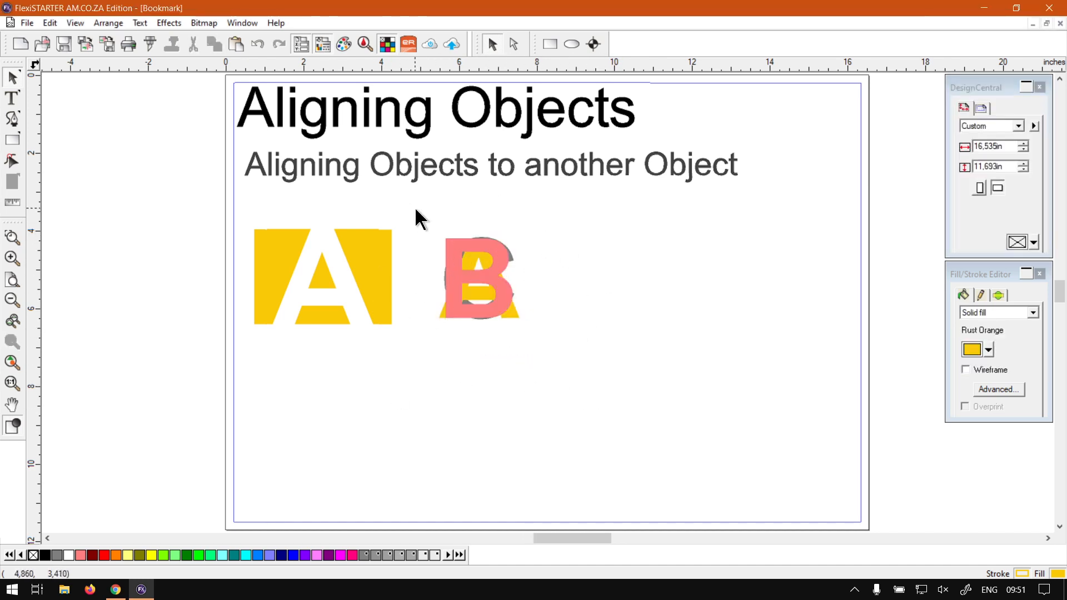
{"action": "left_click_drag", "start_coordinate": [417, 210], "coordinate": [575, 364]}
{"action": "left_click", "coordinate": [575, 417]}
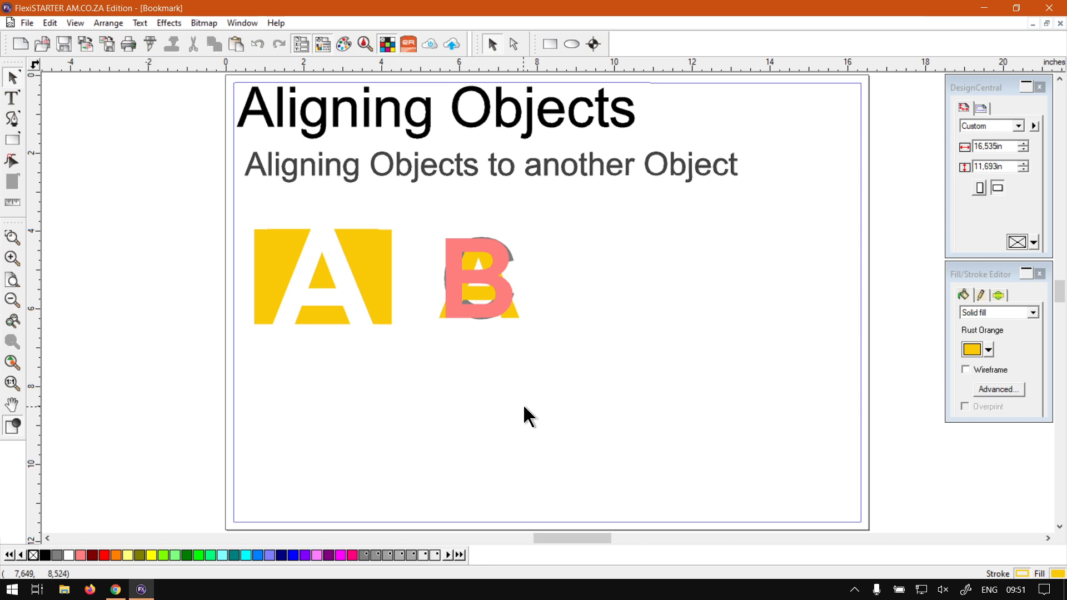
- Switch to Chrome with the softwaretraining.co.za home page and put the cursor in the site's search field
{"action": "left_click", "coordinate": [115, 590]}
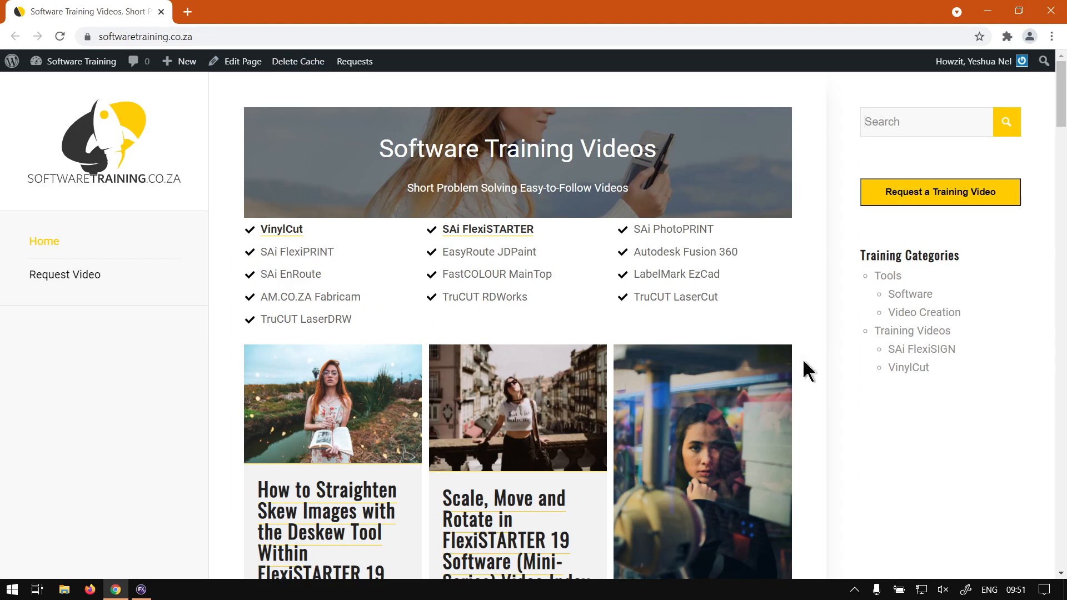
{"action": "left_click", "coordinate": [915, 117]}
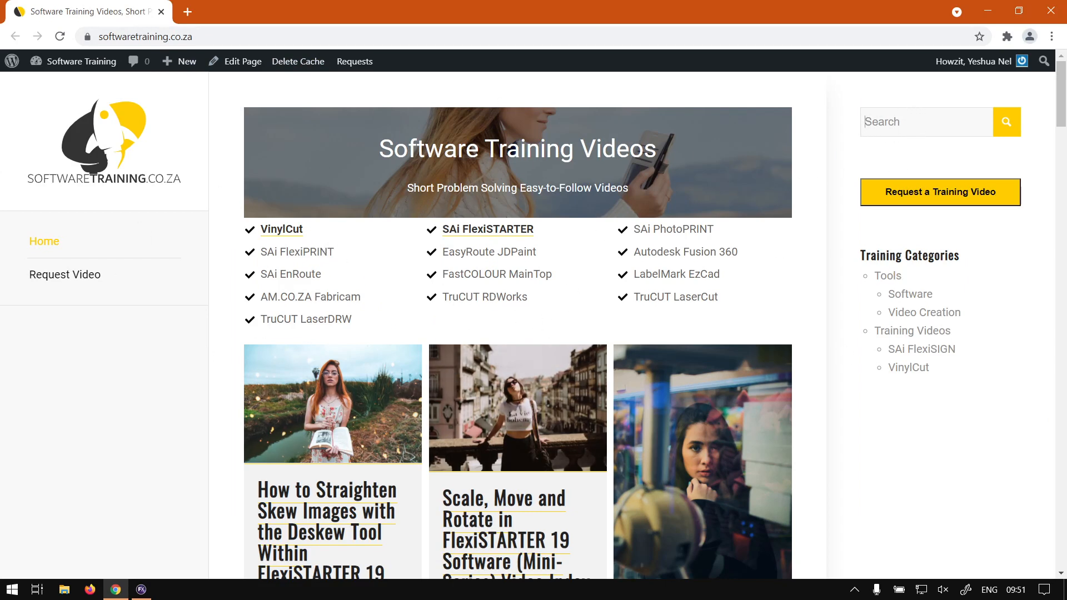